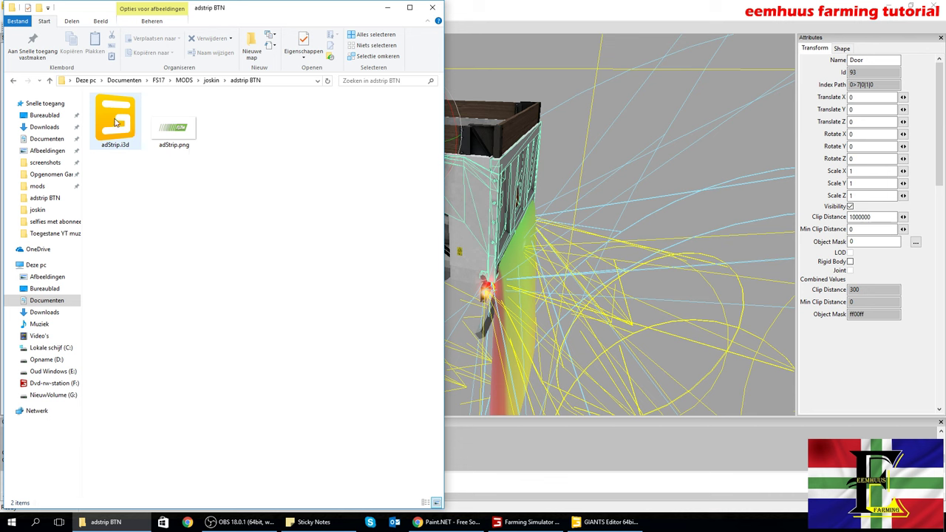
- Switch to GIANTS Editor and import adStrip.i3d from the adstrip BTN folder inside the joskin mod folder
left_click(49, 80)
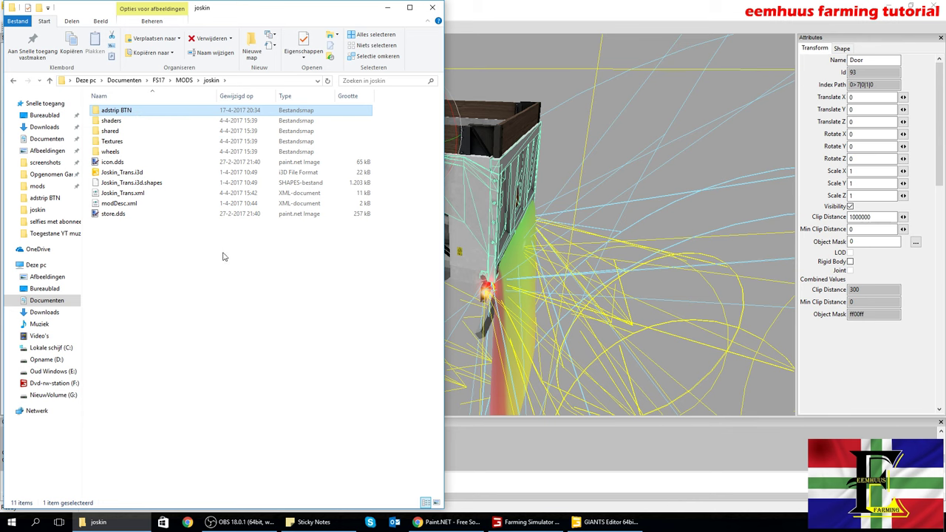
left_click(539, 459)
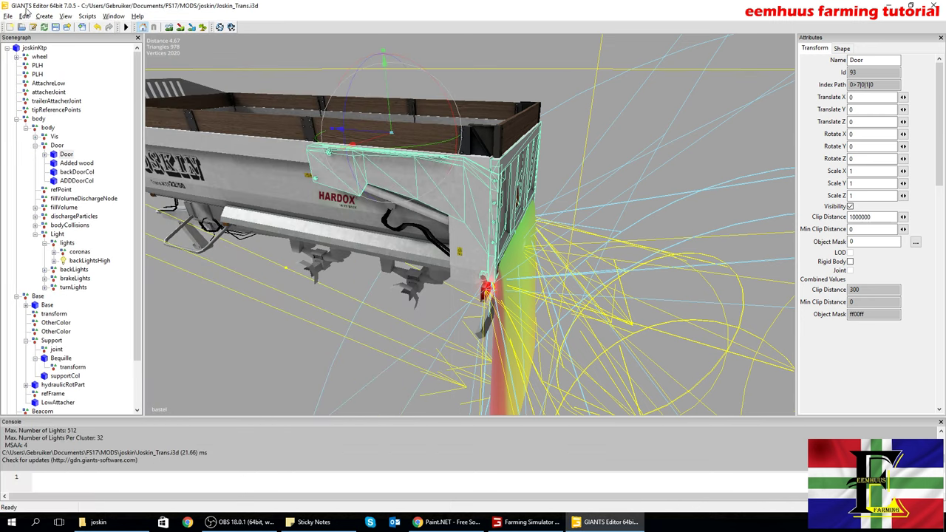
left_click(8, 17)
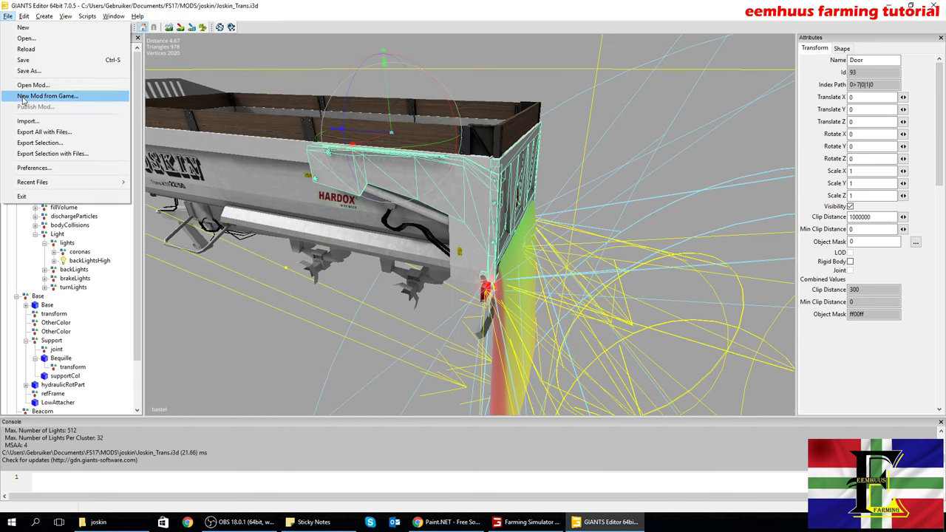
left_click(27, 120)
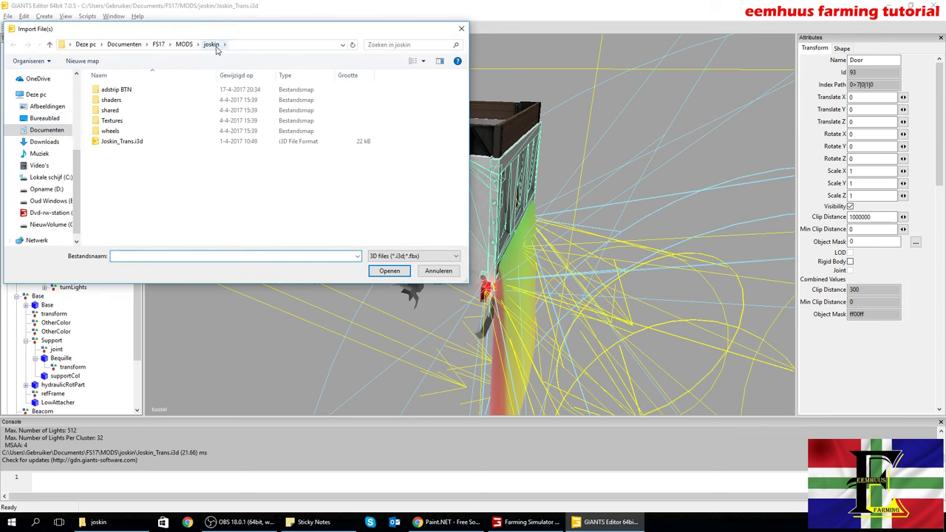
double_click(122, 89)
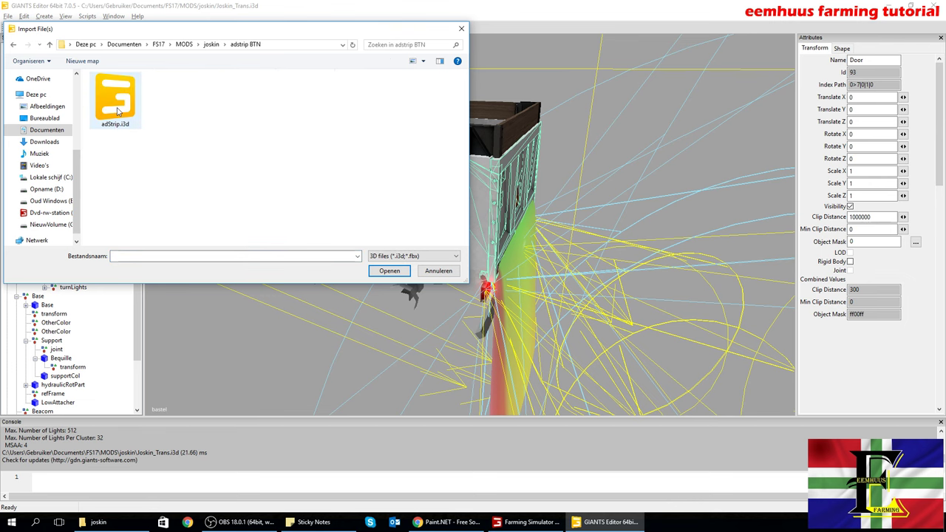
double_click(117, 110)
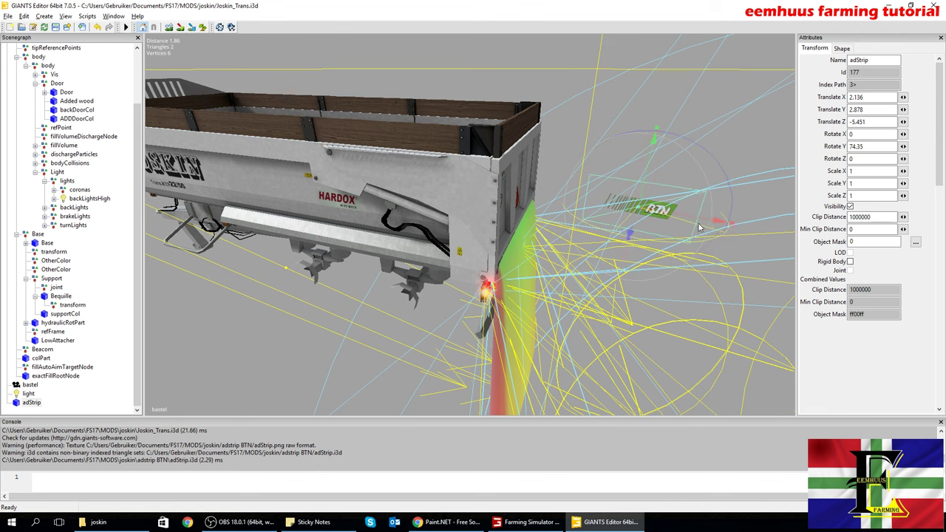
- Move adStrip behind the trailer's tailgate at about X 0.115, Y 2.823, Z -5.248 and rotate it to face rearward
left_click_drag(699, 223, 698, 221)
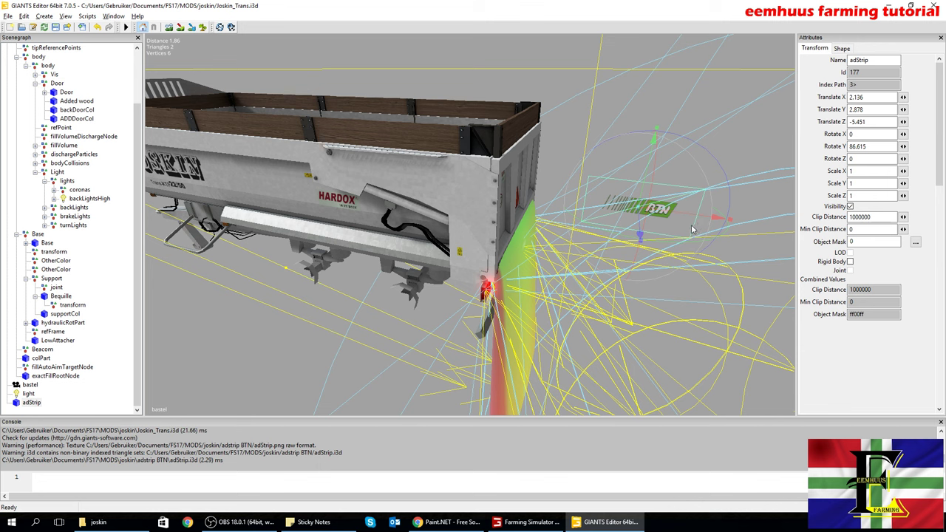
left_click(431, 171)
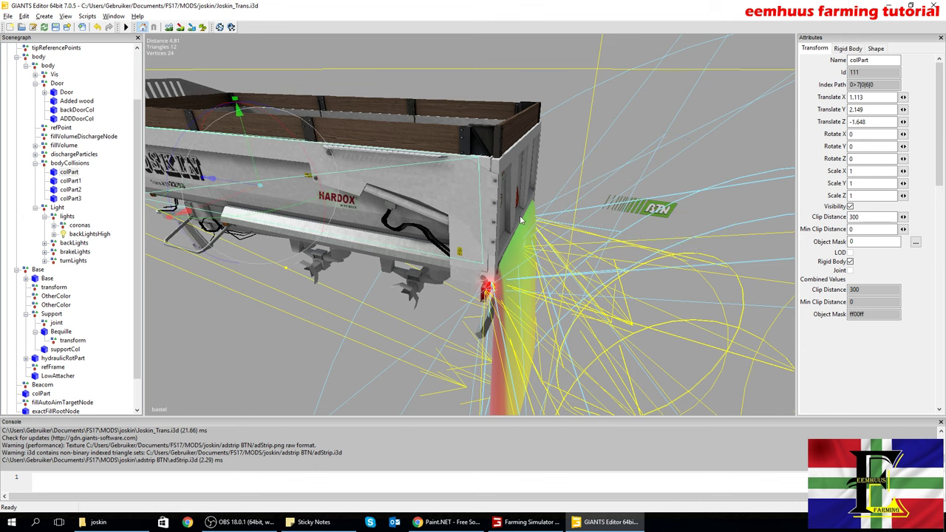
left_click(646, 213)
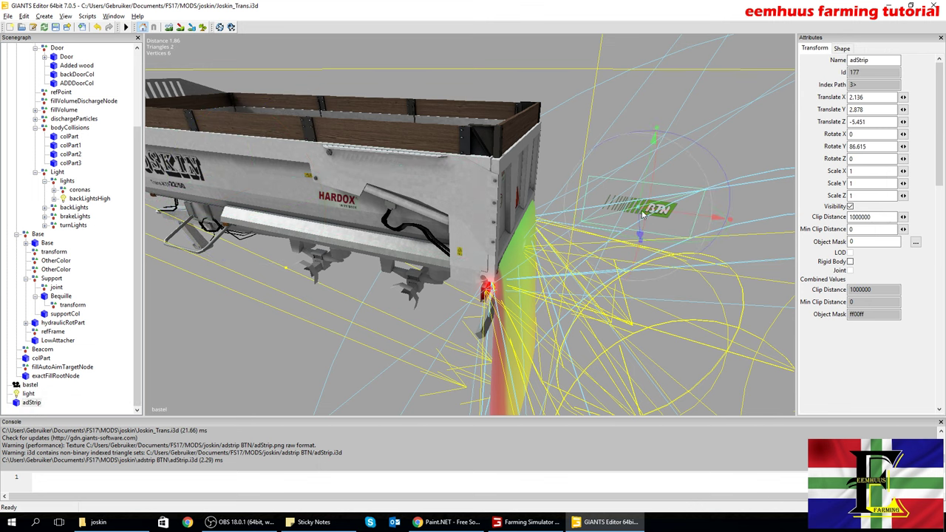
left_click_drag(685, 213, 628, 207)
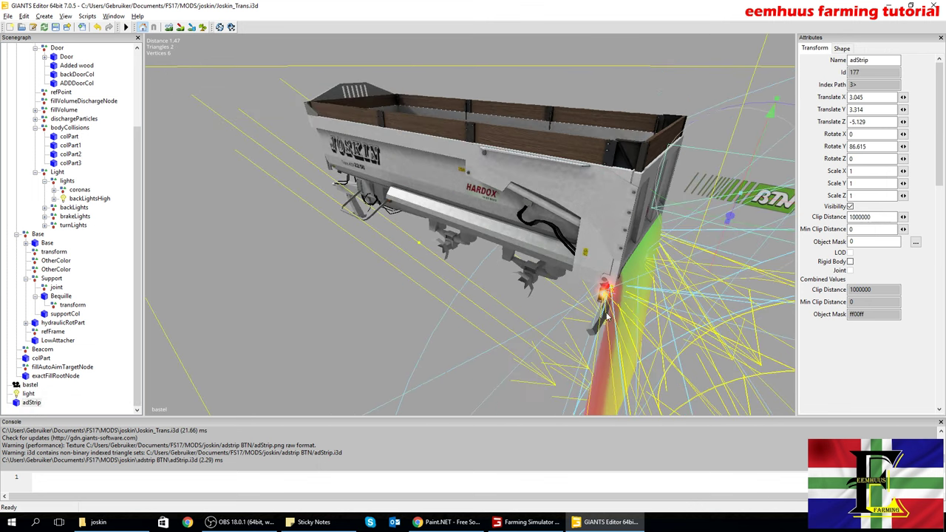
left_click_drag(608, 317, 615, 314)
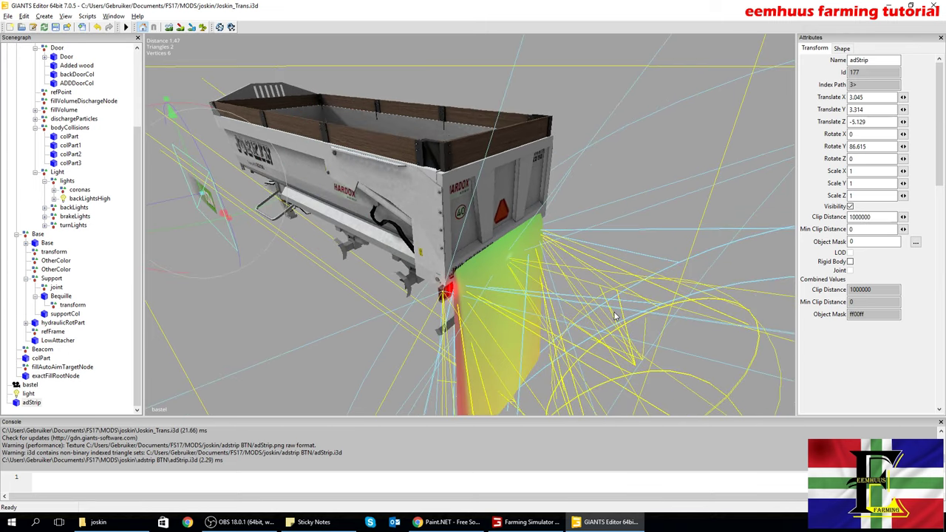
left_click_drag(174, 205, 583, 144)
left_click_drag(522, 139, 579, 133)
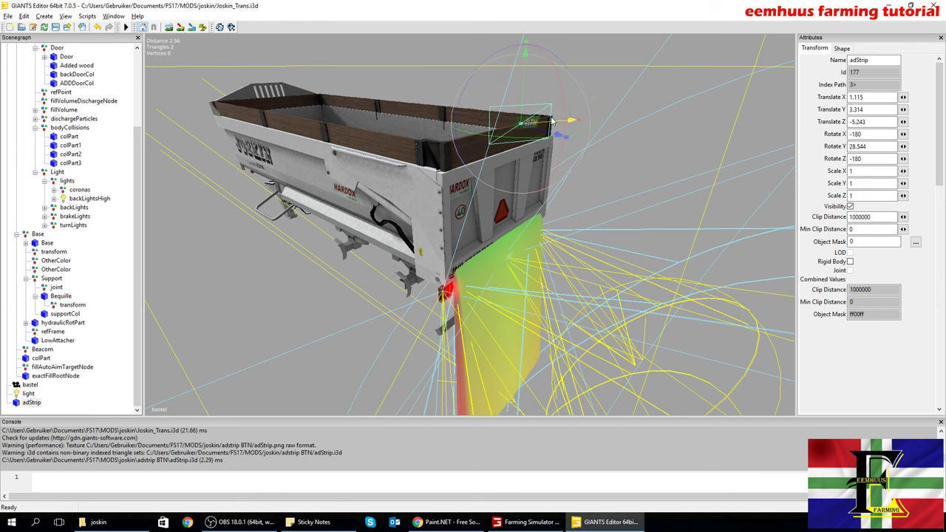
left_click_drag(526, 74, 525, 126)
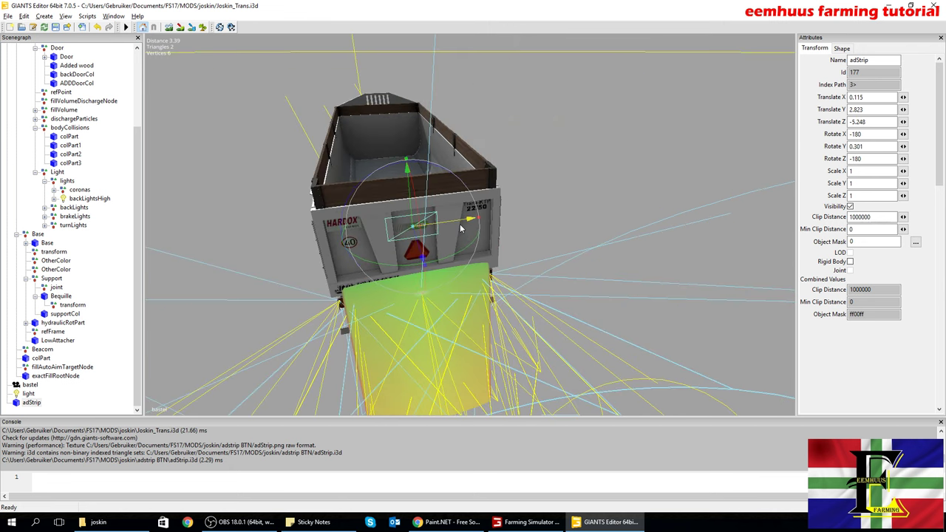
- Centre adStrip across the tailgate and place it against the upper beam at about X -0.001, Y 2.725, Z -4.47
scroll(504, 332, "up", 5)
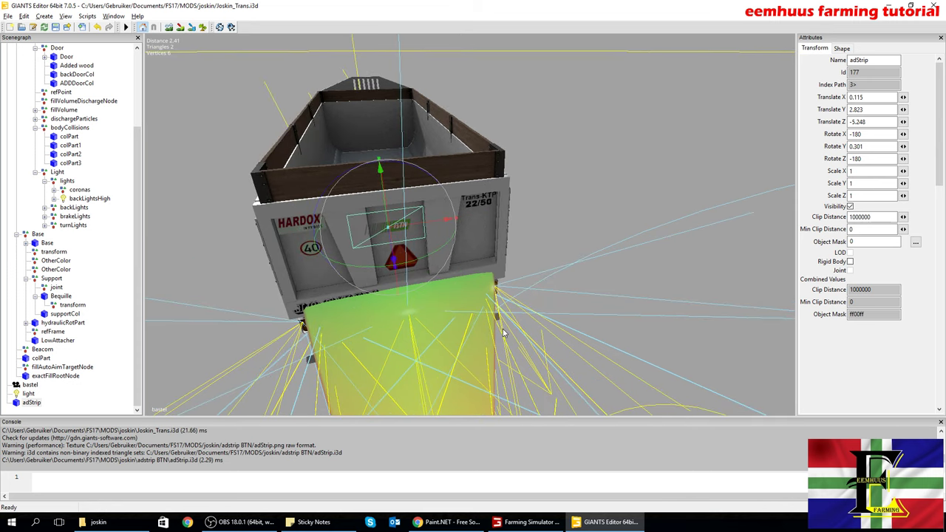
left_click_drag(485, 342, 460, 341)
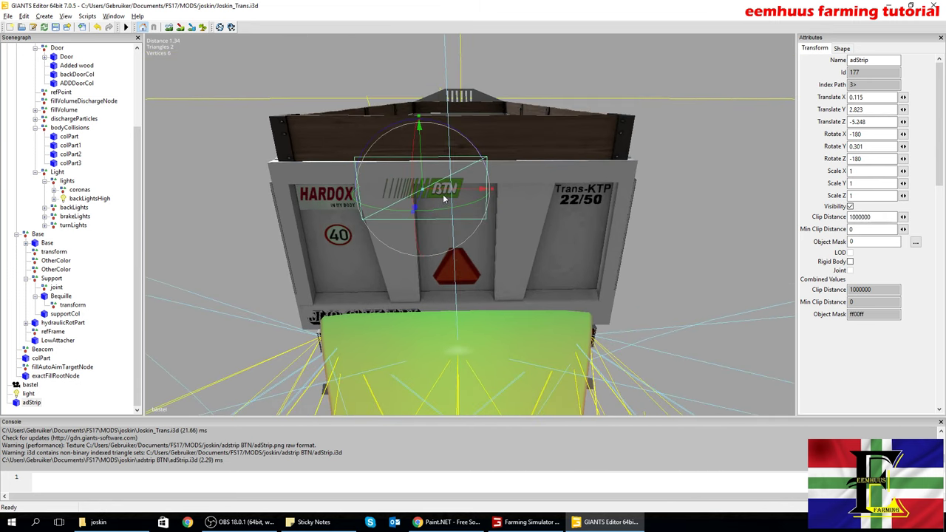
left_click_drag(464, 190, 495, 190)
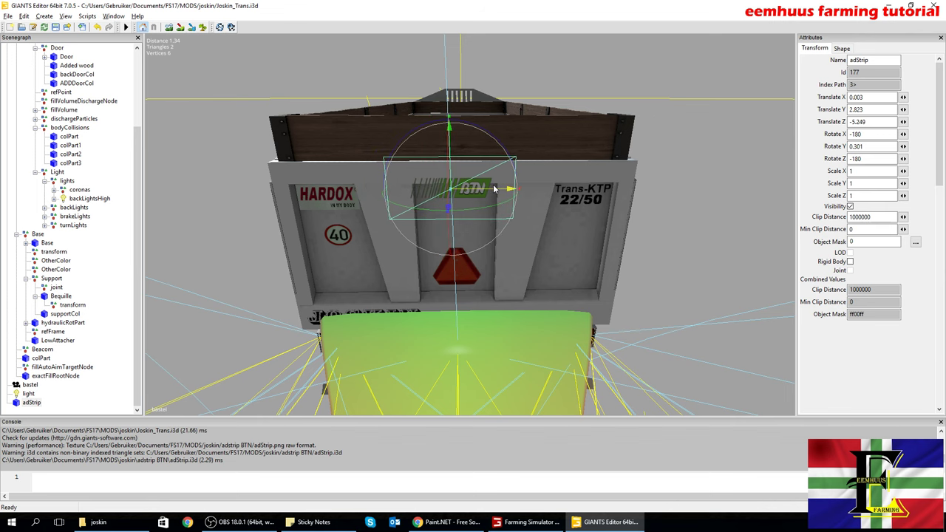
mouse_move(406, 212)
left_mouse_down()
mouse_move(369, 211)
mouse_move(402, 209)
left_mouse_up()
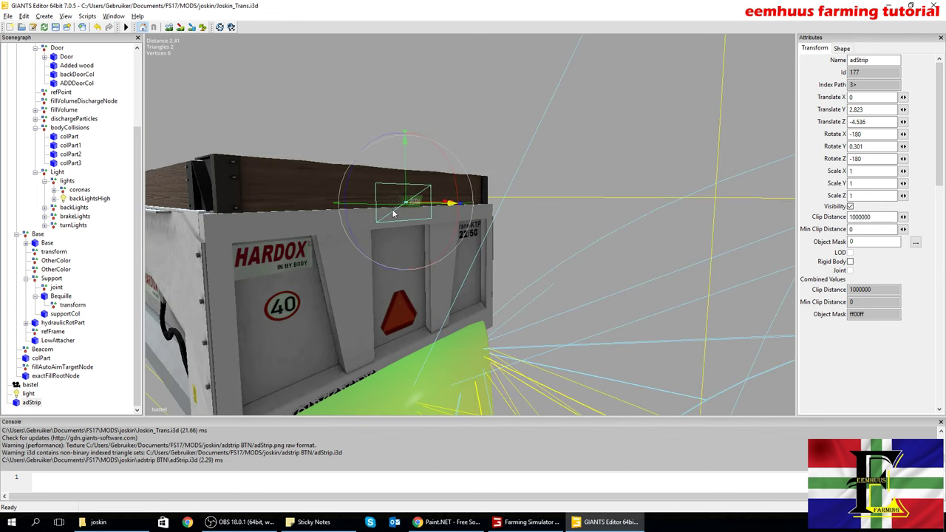
left_click_drag(408, 161, 410, 178)
left_click_drag(571, 332, 543, 330, "alt")
right_click(552, 328)
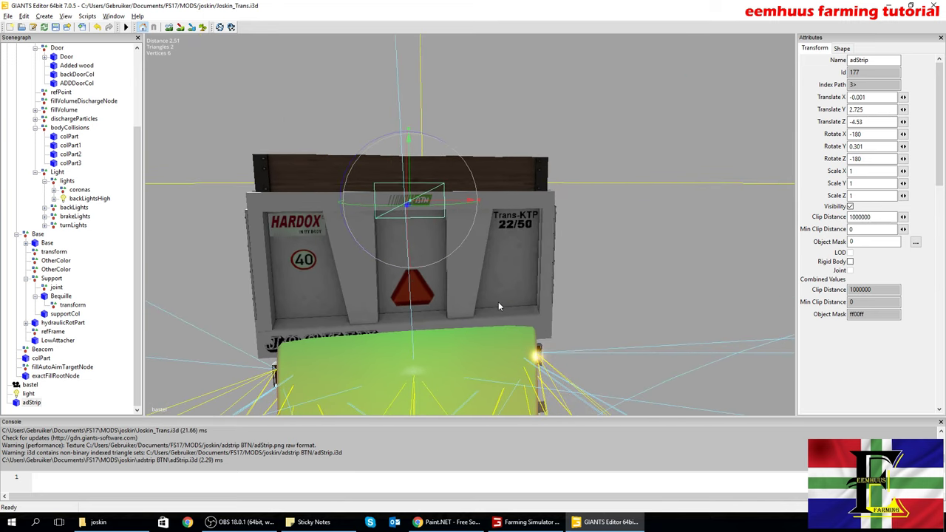
scroll(498, 301, "up", 5)
left_click_drag(302, 169, 323, 168)
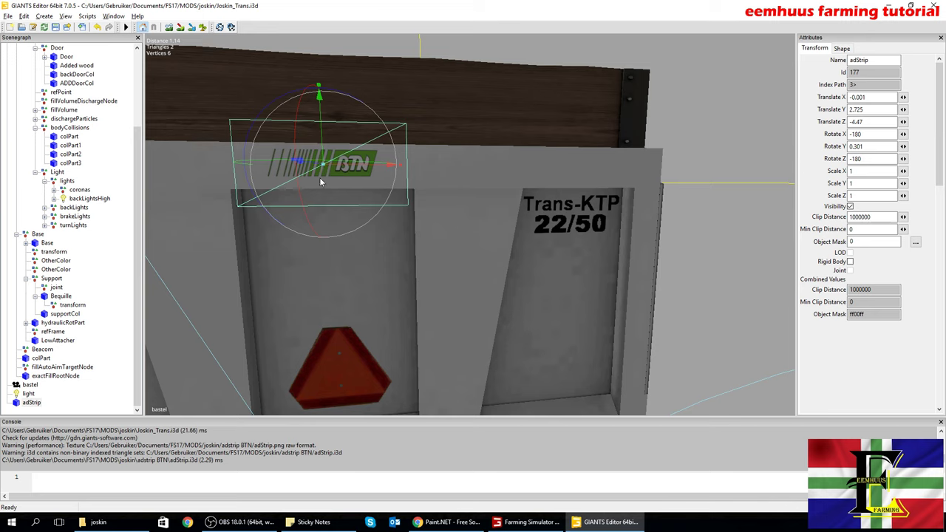
- Scale adStrip to 1.5 in X and Y, then nudge it to about X -0.005, Y 2.712 on the upper beam
left_click(860, 171)
type(".5")
left_click(859, 183)
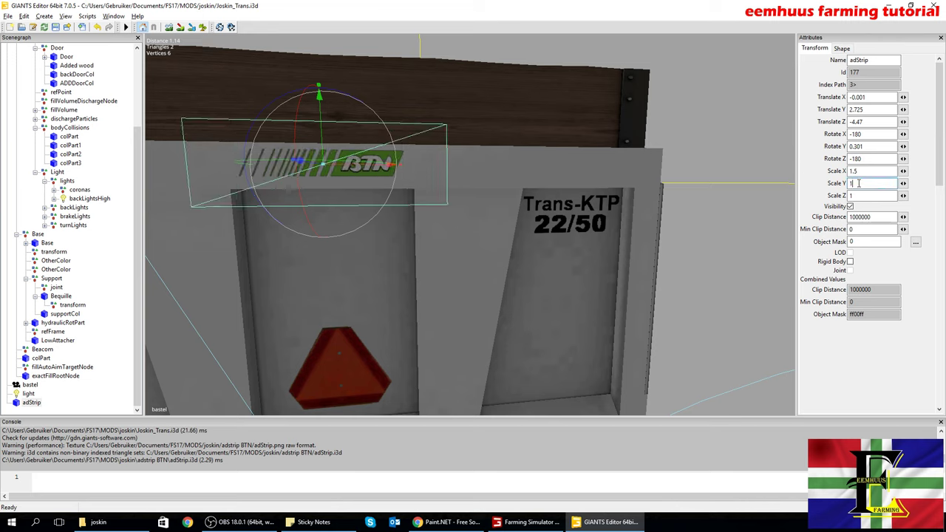
type(".5")
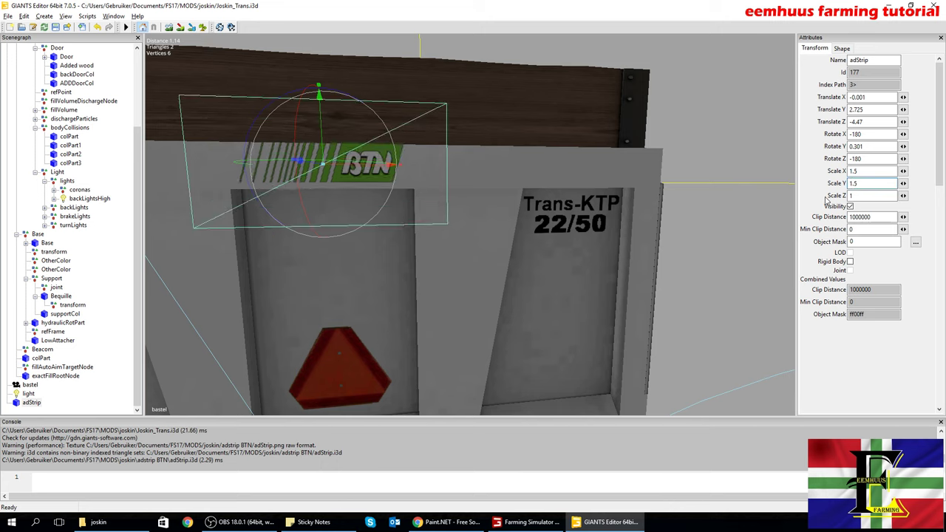
left_click_drag(319, 110, 319, 115)
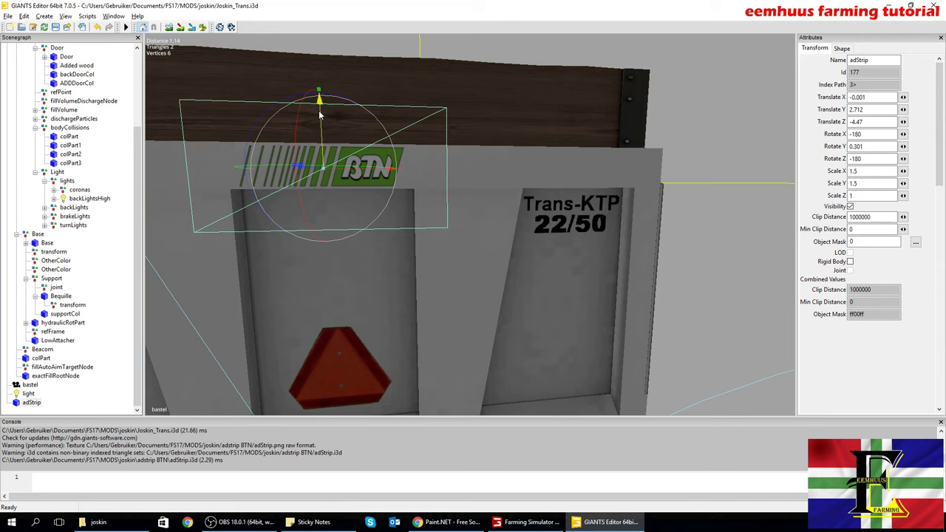
left_click_drag(351, 170, 355, 173)
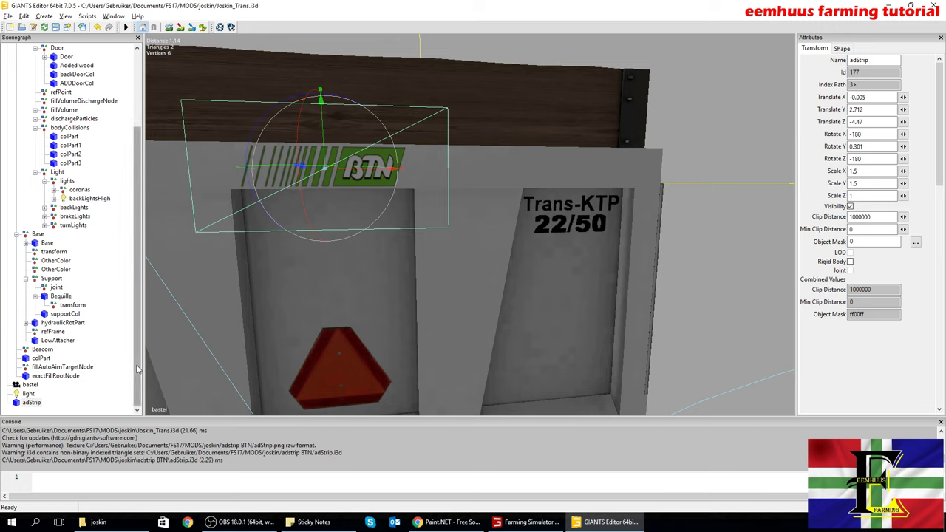
- Cut adStrip from the scene root and paste it under the Door shape in the scenegraph
left_click(28, 405)
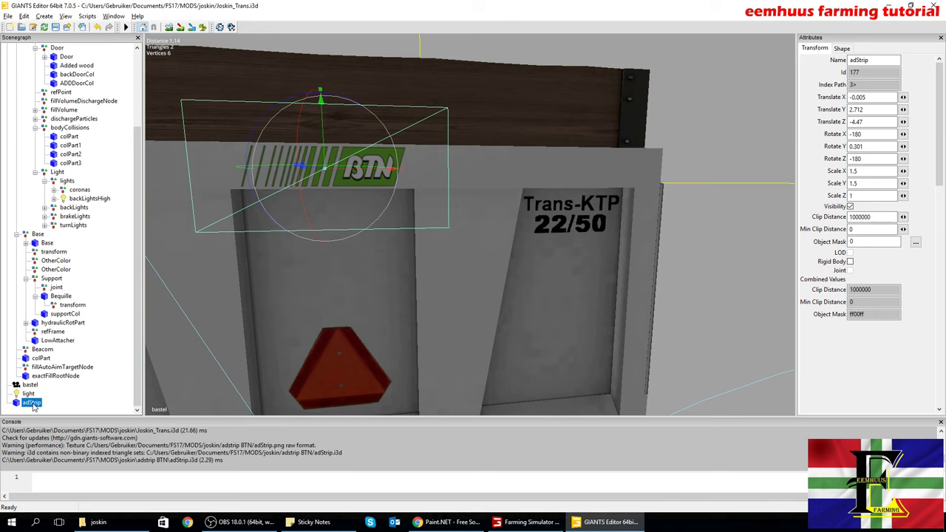
key("ctrl+x")
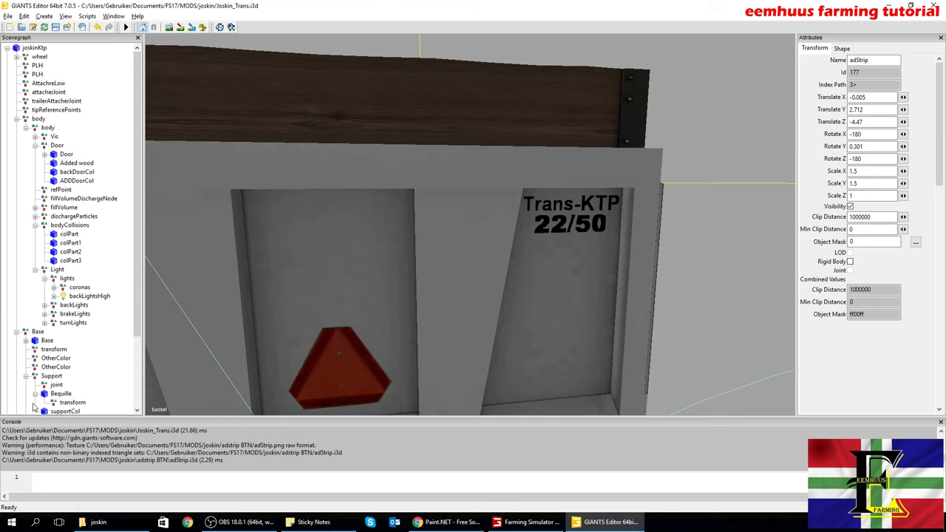
left_click(66, 155)
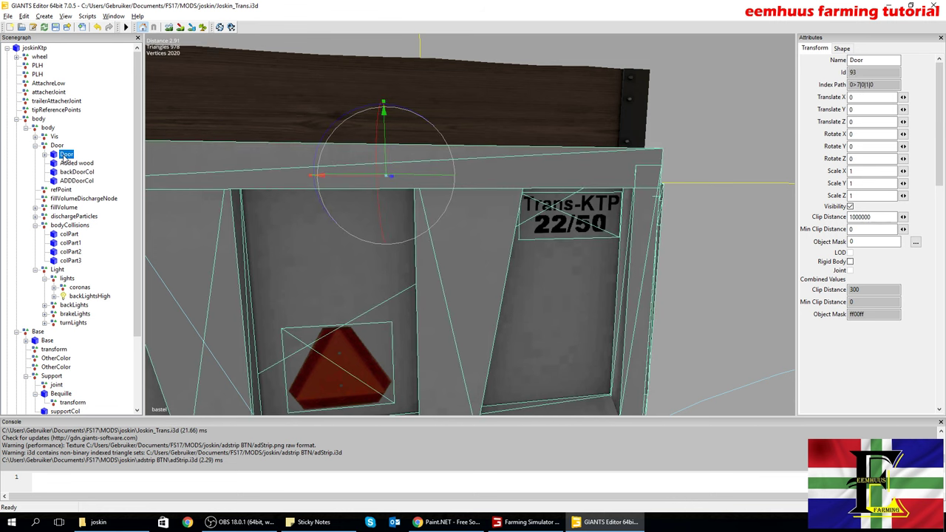
key("ctrl+v")
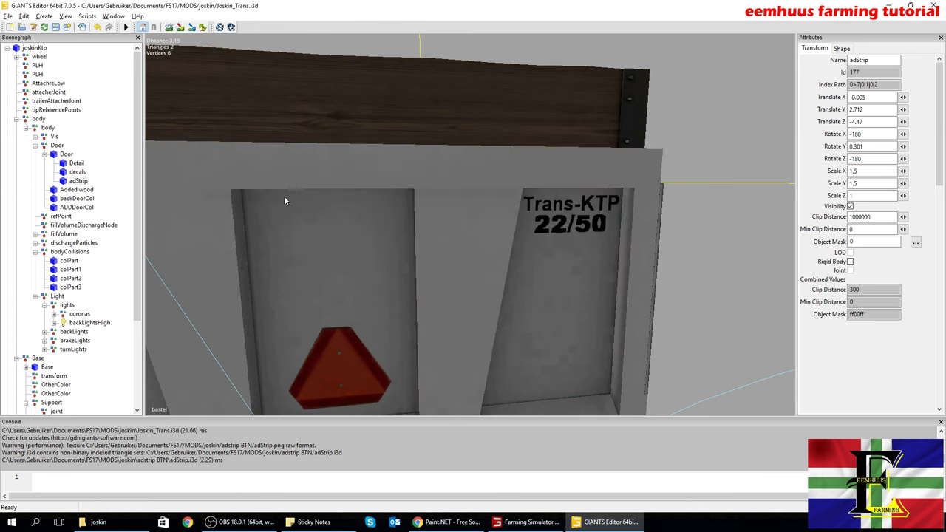
- Locate the reparented adStrip and bring it back to the tailgate, at about X 0.204, Y -0.113, Z -1.446
key("f")
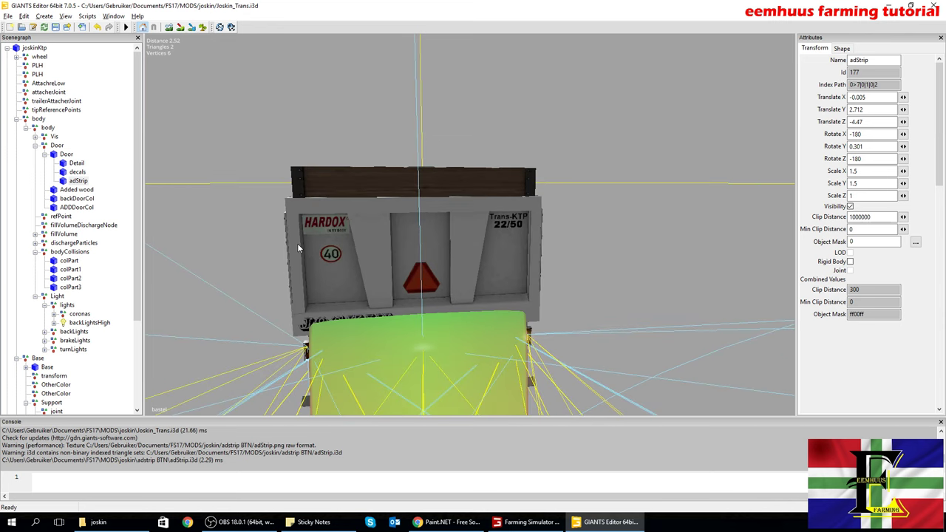
left_click_drag(297, 244, 266, 230)
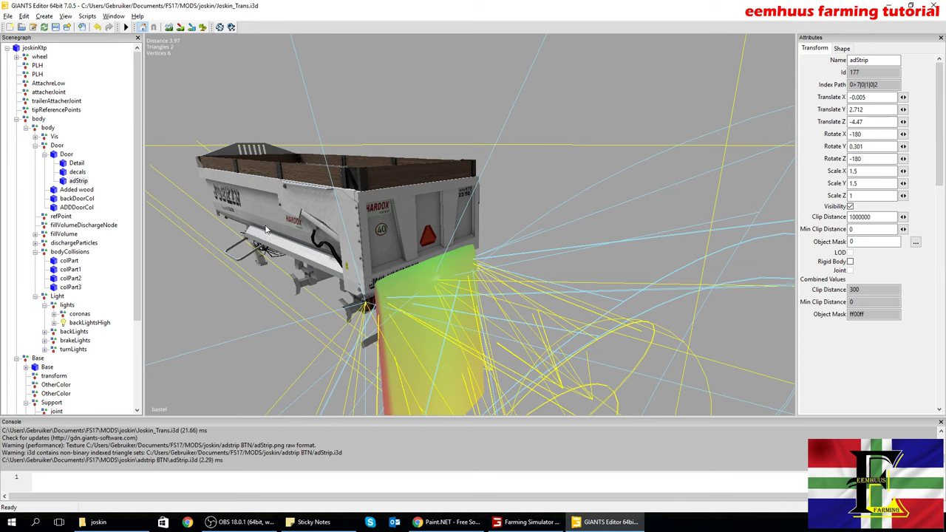
left_click(78, 181)
key("f")
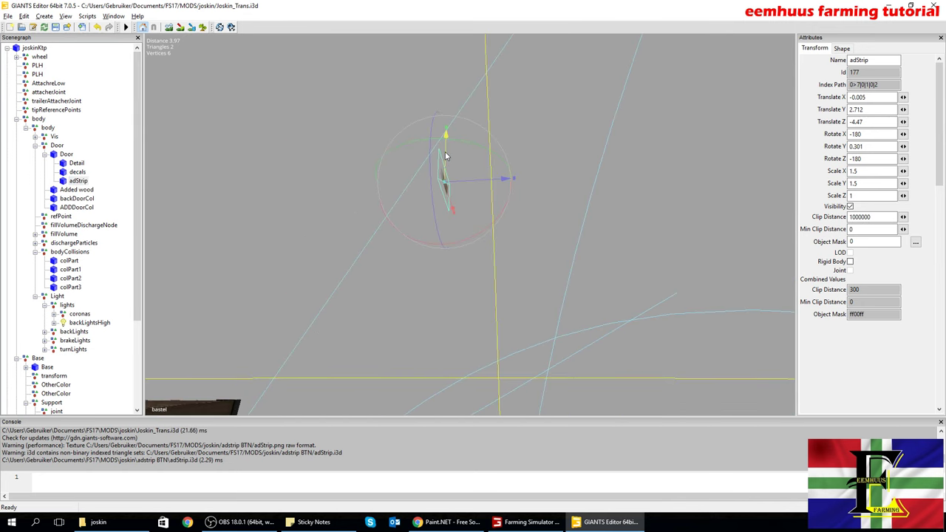
left_click_drag(445, 141, 418, 393)
left_click_drag(602, 333, 535, 371)
left_click_drag(380, 317, 427, 329)
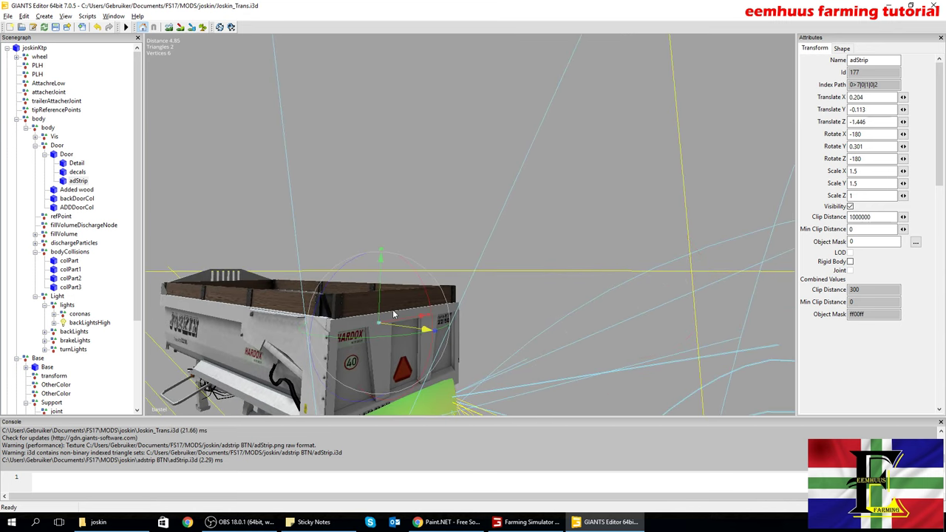
- Raise adStrip onto the tailgate's upper beam and centre it against the surface, at about X 0.016, Y 0, Z -1.803, with X rotation about 176.278
left_click_drag(454, 379, 344, 385)
scroll(405, 384, "up", 3)
left_click_drag(404, 383, 399, 357)
scroll(399, 367, "up", 3)
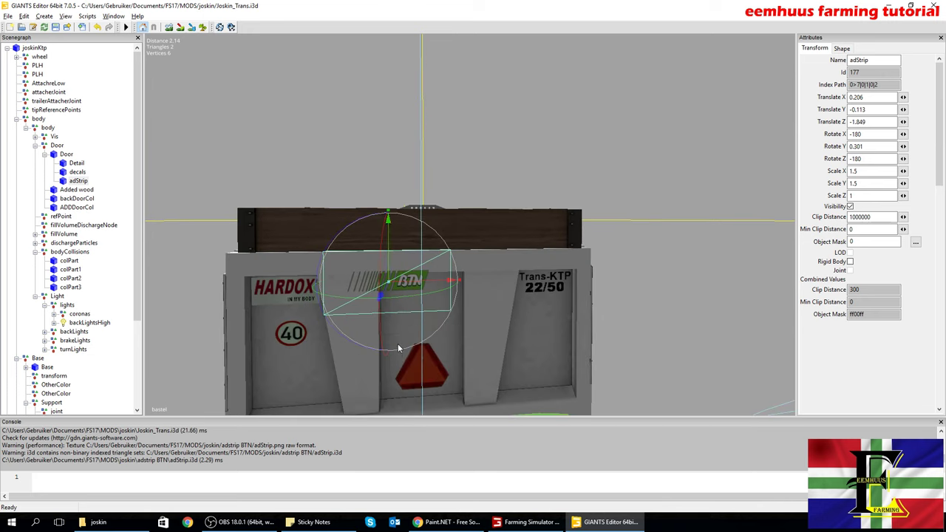
left_click_drag(399, 285, 423, 291)
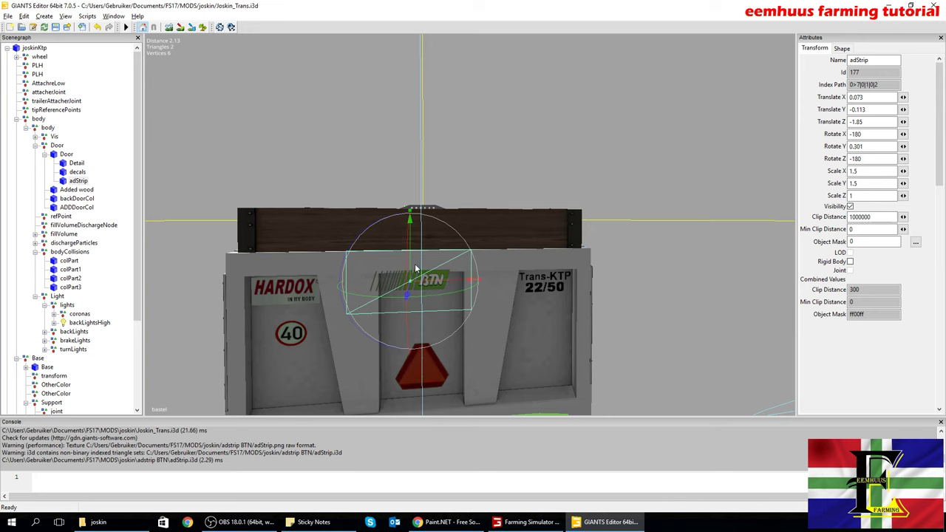
left_click_drag(411, 258, 412, 237)
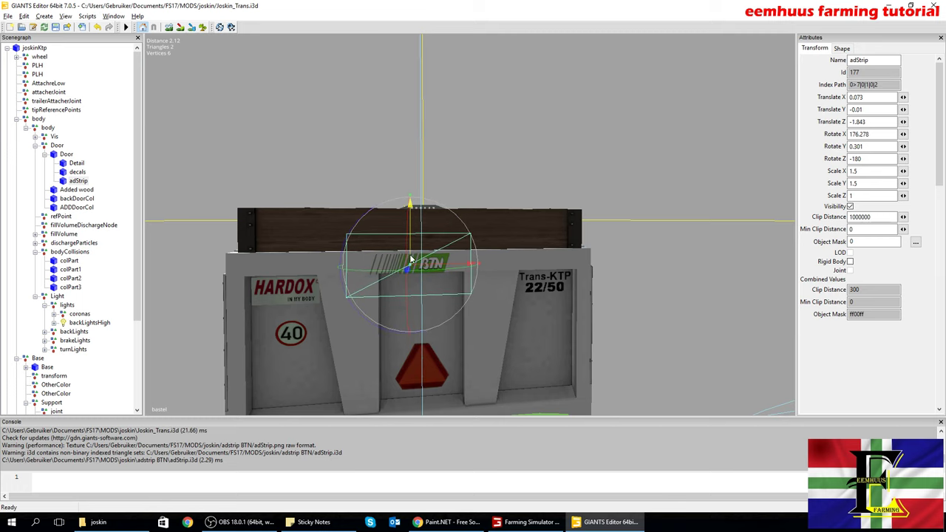
left_click_drag(425, 341, 474, 356)
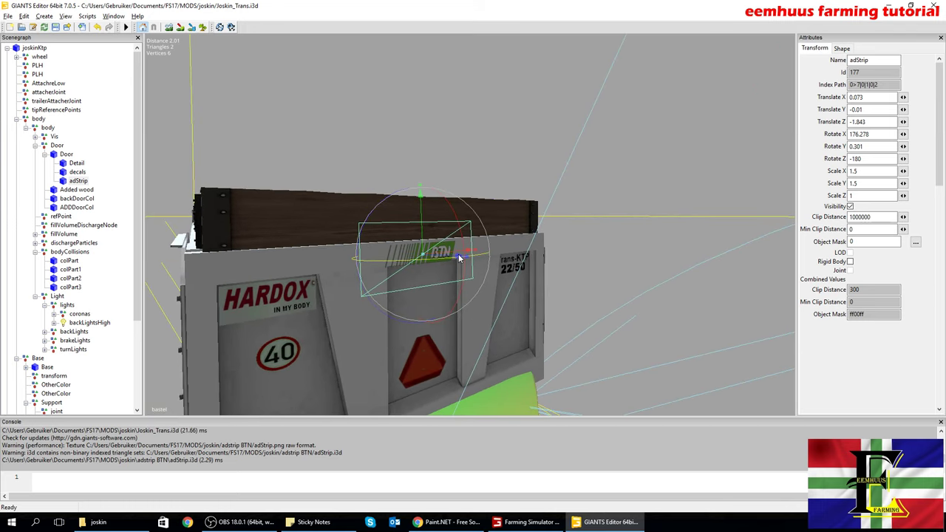
left_click_drag(455, 256, 429, 233)
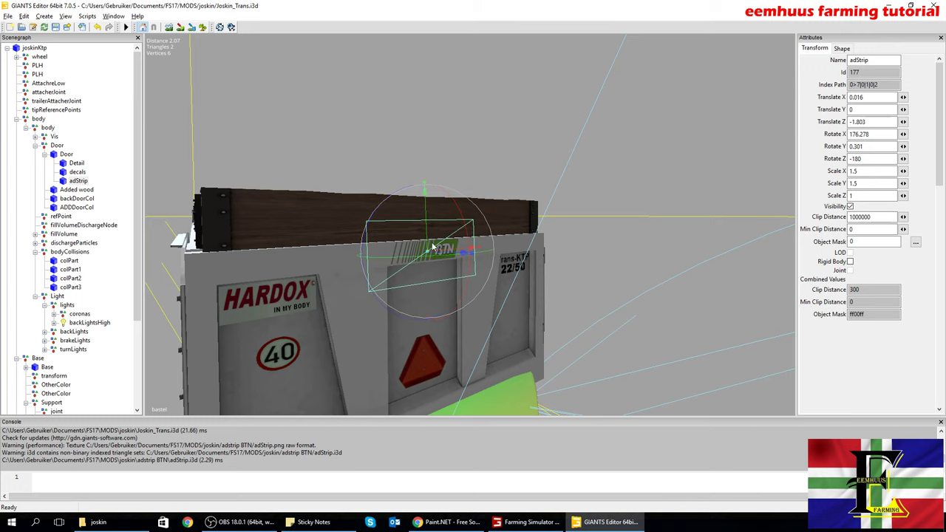
- Fine-tune adStrip flush on the beam at about Y -0.001, Z -1.797, with rotation about X 179.217, Y -0.336, Z -179.991
mouse_move(304, 343)
left_mouse_down()
mouse_move(217, 151)
mouse_move(364, 363)
mouse_move(308, 360)
left_mouse_up()
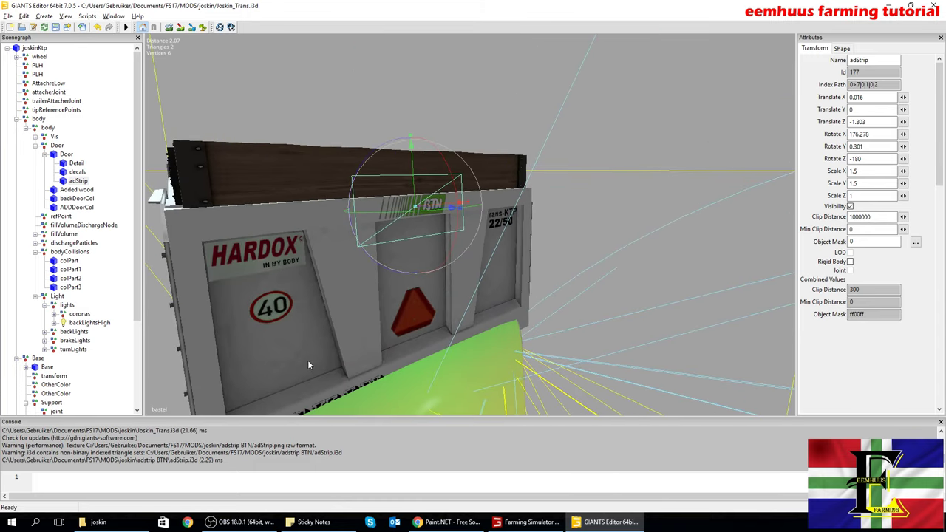
left_click_drag(308, 361, 292, 348)
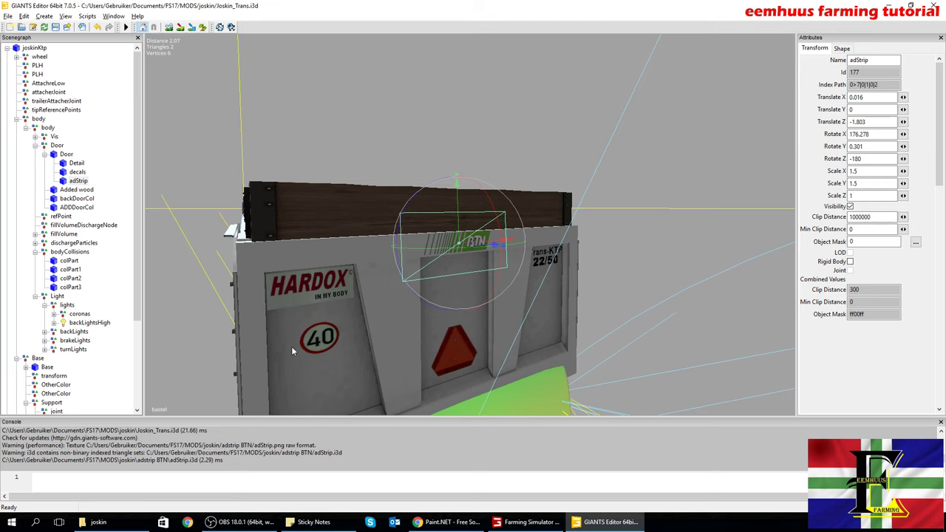
mouse_move(357, 347)
left_mouse_down()
mouse_move(367, 347)
mouse_move(350, 355)
mouse_move(360, 338)
mouse_move(359, 346)
left_mouse_up()
left_click_drag(527, 343, 448, 381)
scroll(524, 361, "up", 4)
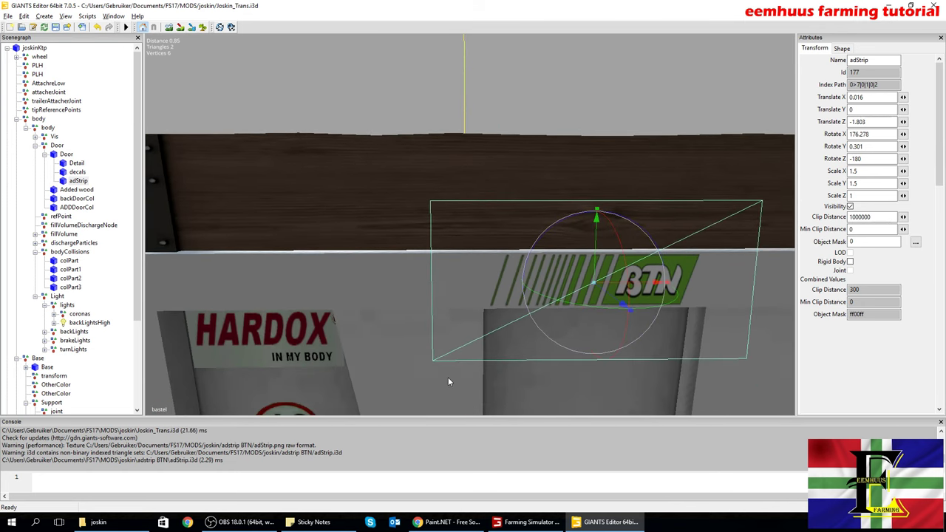
mouse_move(611, 300)
left_mouse_down()
mouse_move(609, 274)
mouse_move(630, 309)
mouse_move(616, 303)
left_mouse_up()
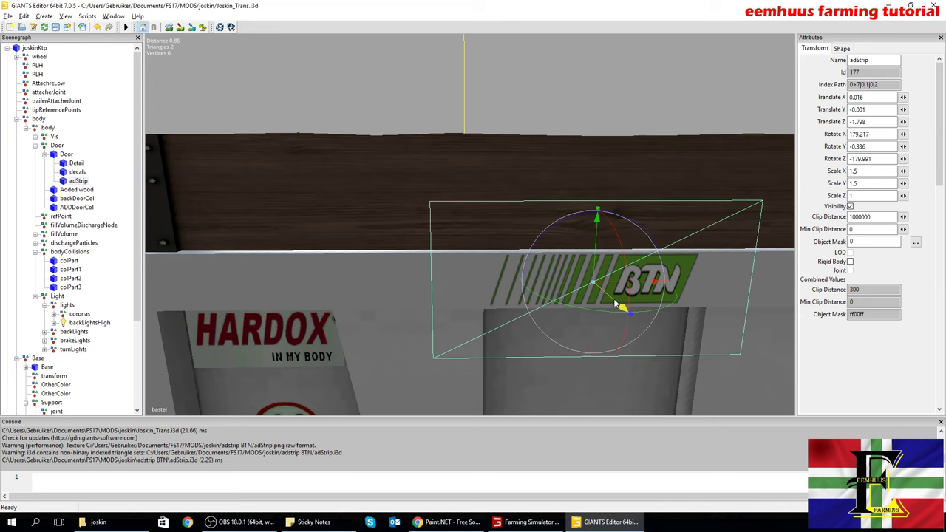
left_click_drag(614, 302, 612, 302)
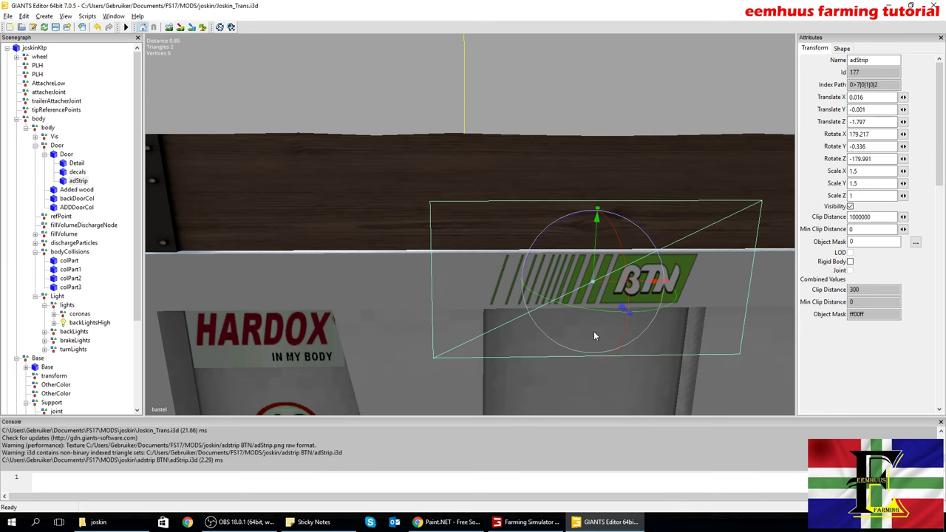
- Save the Joskin_Trans.i3d scene and close the editor
scroll(372, 328, "down", 10)
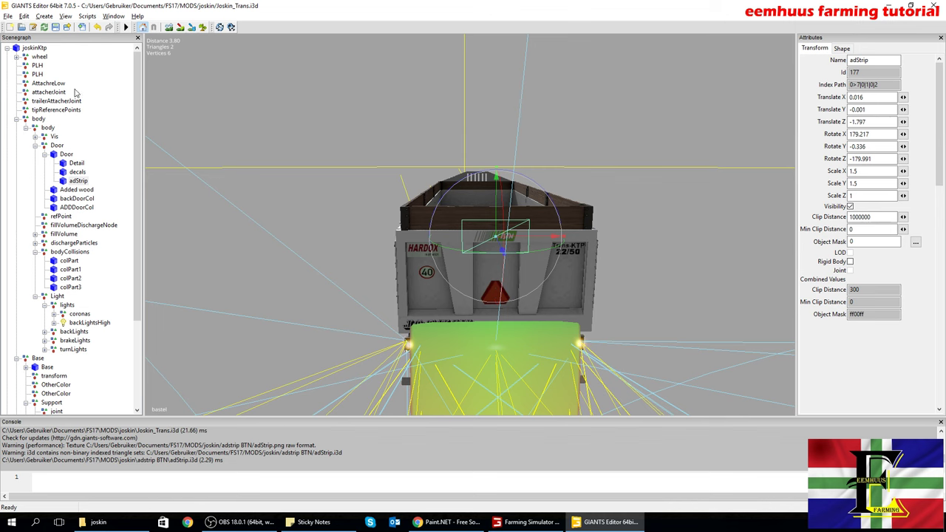
left_click(8, 17)
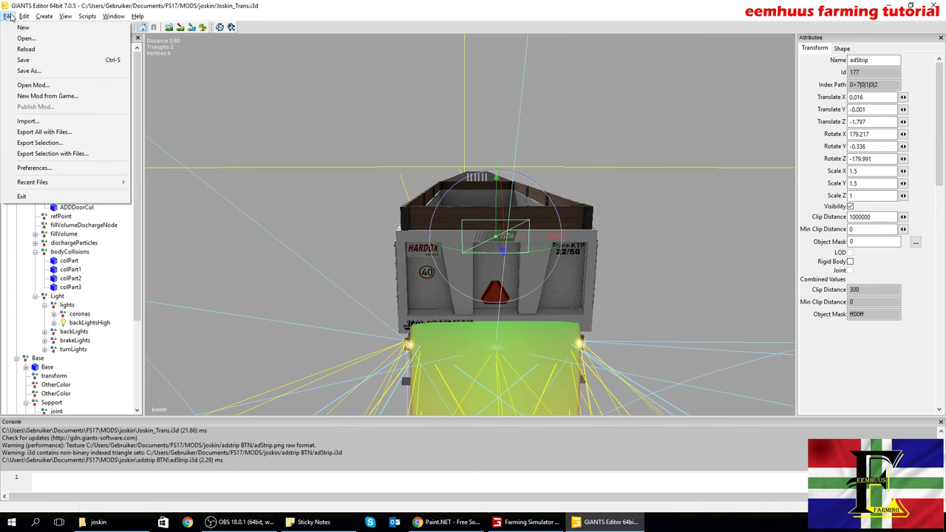
left_click(24, 60)
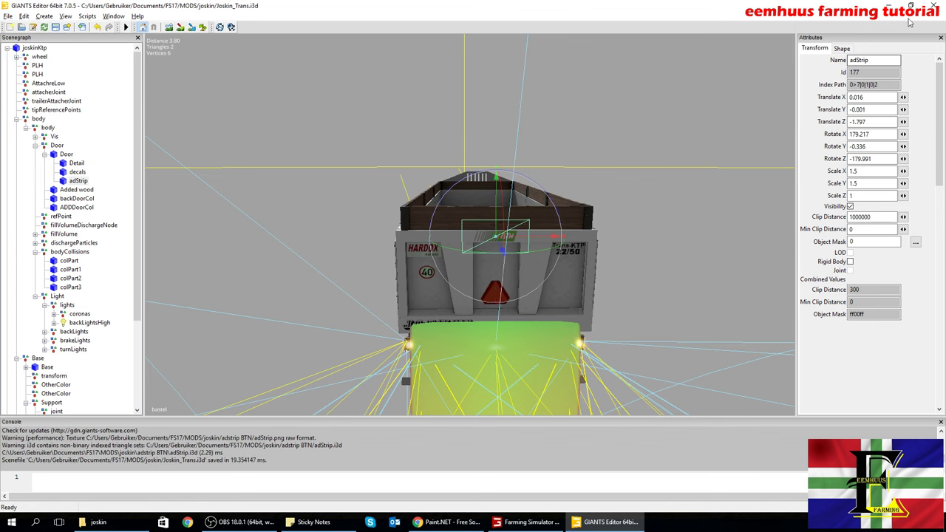
left_click(934, 6)
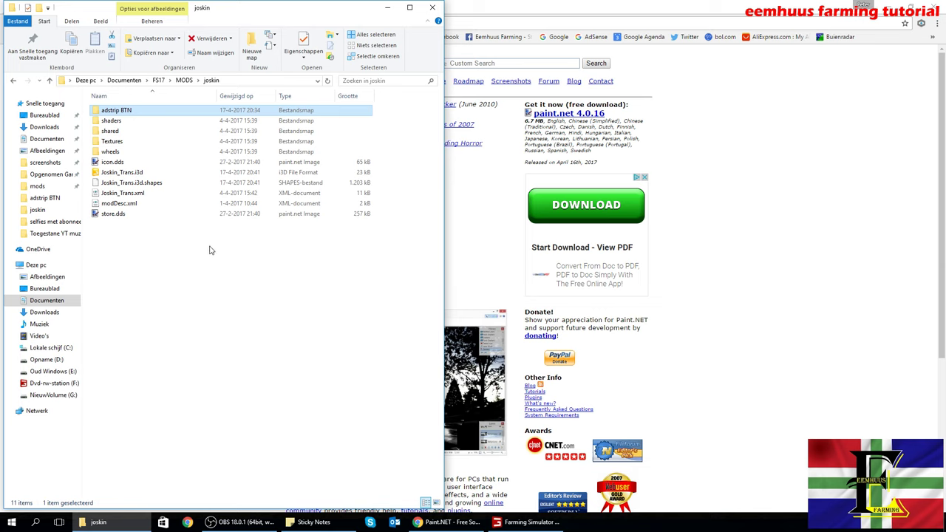
- Pack all files and folders of the joskin mod folder into a ZIP archive named BTNjoskin.zip
left_click_drag(225, 258, 116, 97)
right_click(147, 160)
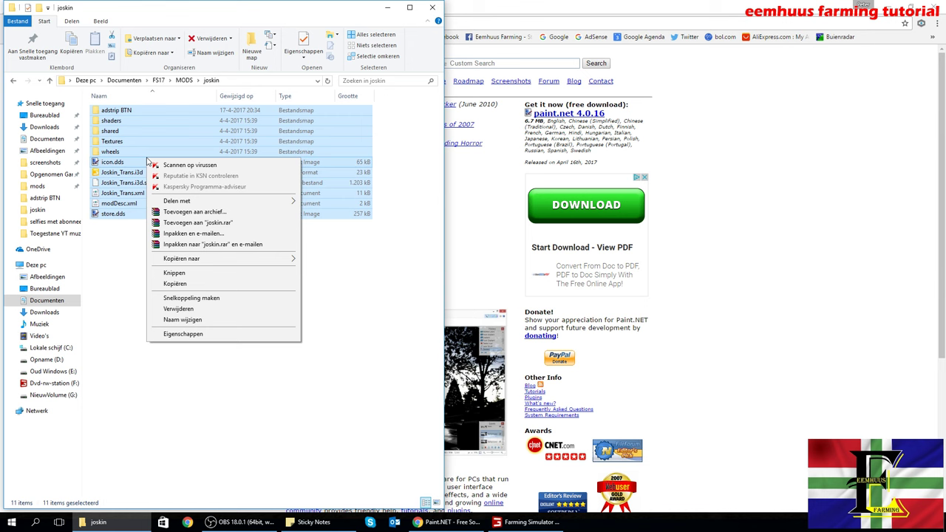
left_click(181, 213)
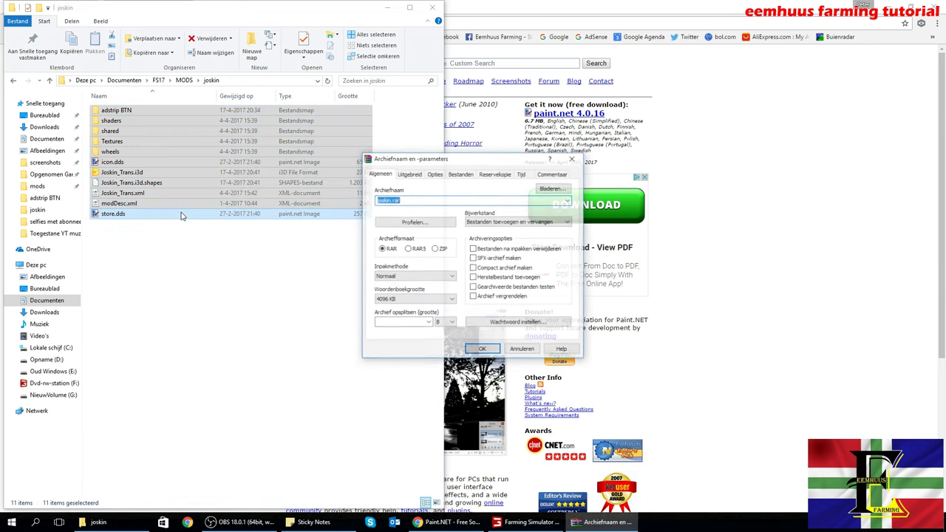
left_click(388, 200)
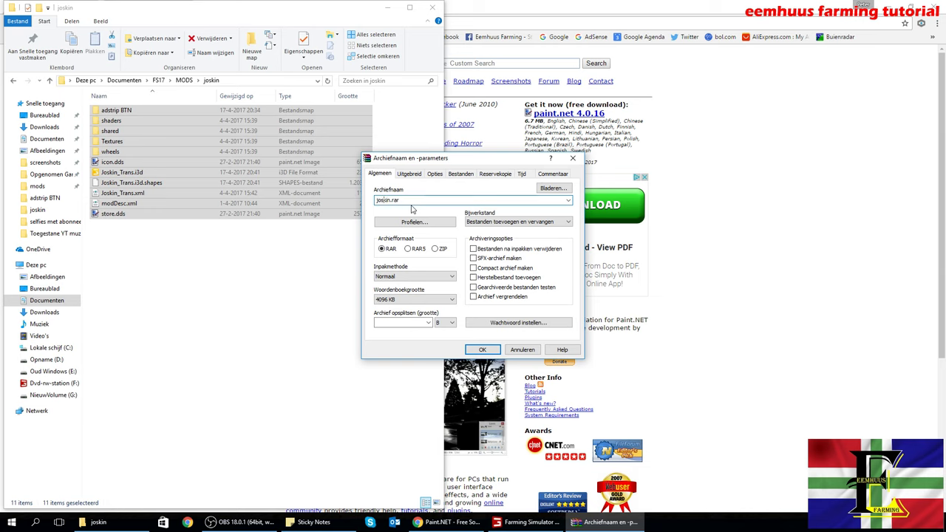
type("BTN")
left_click(436, 249)
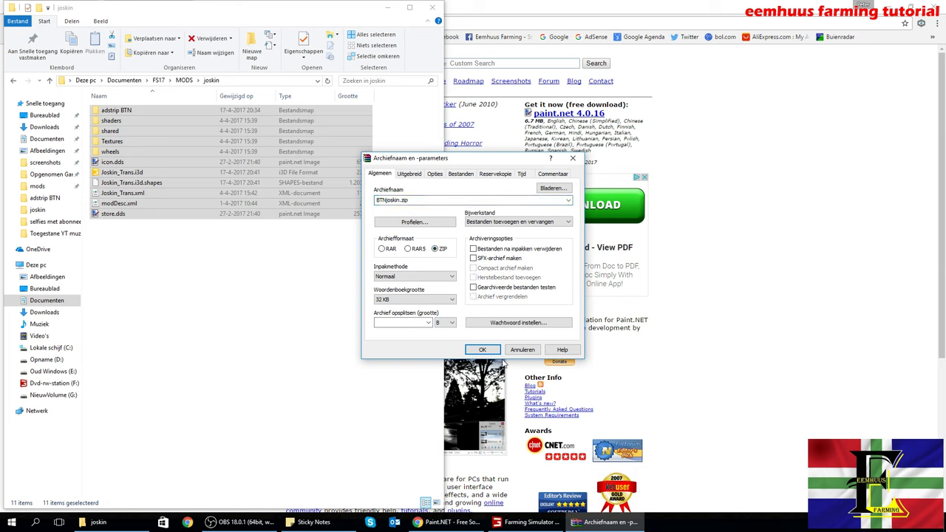
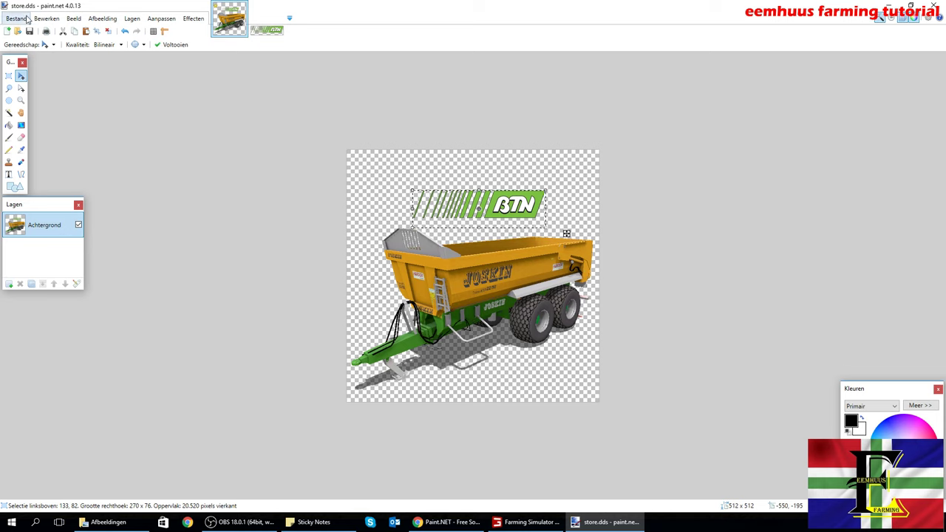
- Save store.dds with the BTN logo using DXT1 compression, Cluster fit and Perceptual error metric, and close the image editor
left_click(17, 19)
left_click(38, 87)
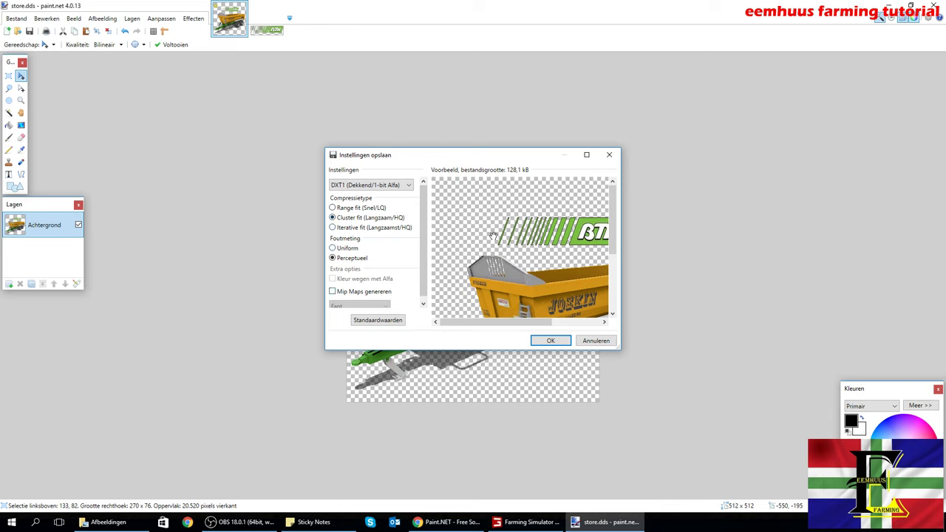
left_click(551, 341)
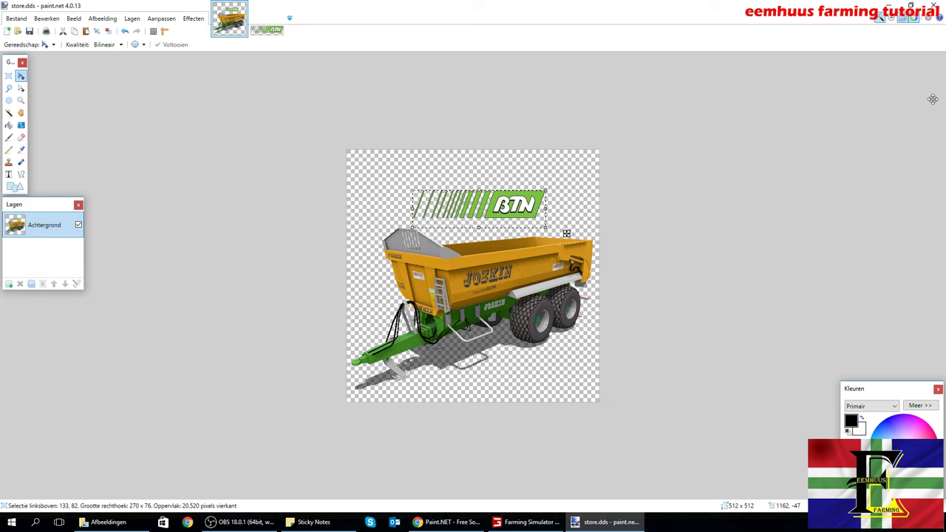
left_click(936, 6)
left_click(937, 6)
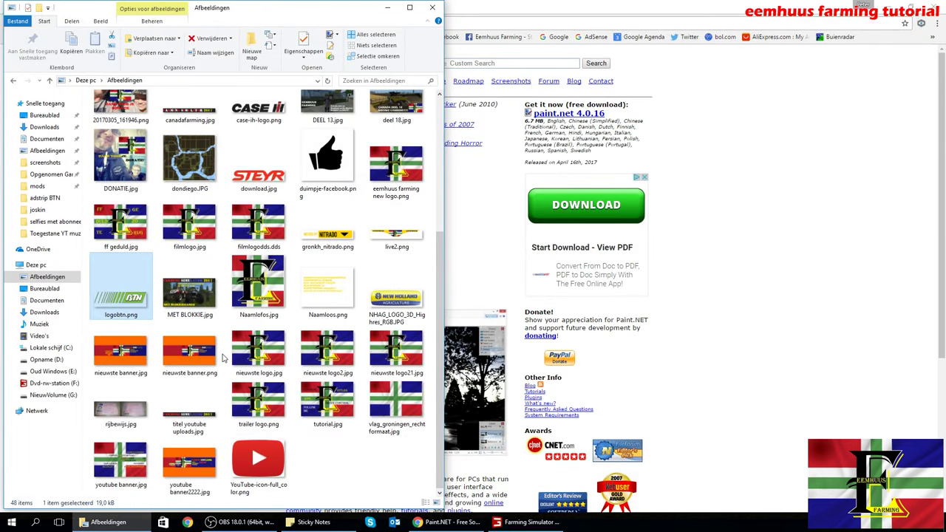
- Go to the joskin folder under Documents, FS17, MODS and delete the outdated BTNjoskin.zip
left_click(38, 301)
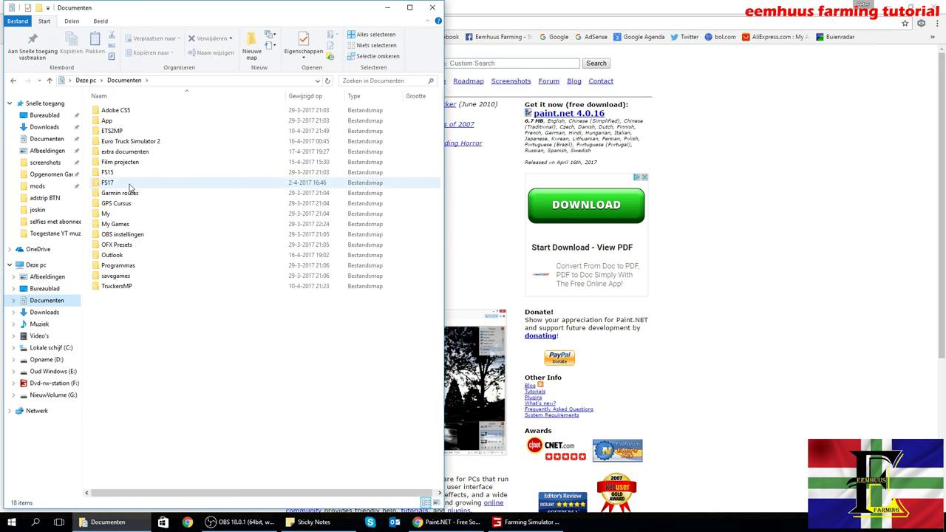
double_click(122, 185)
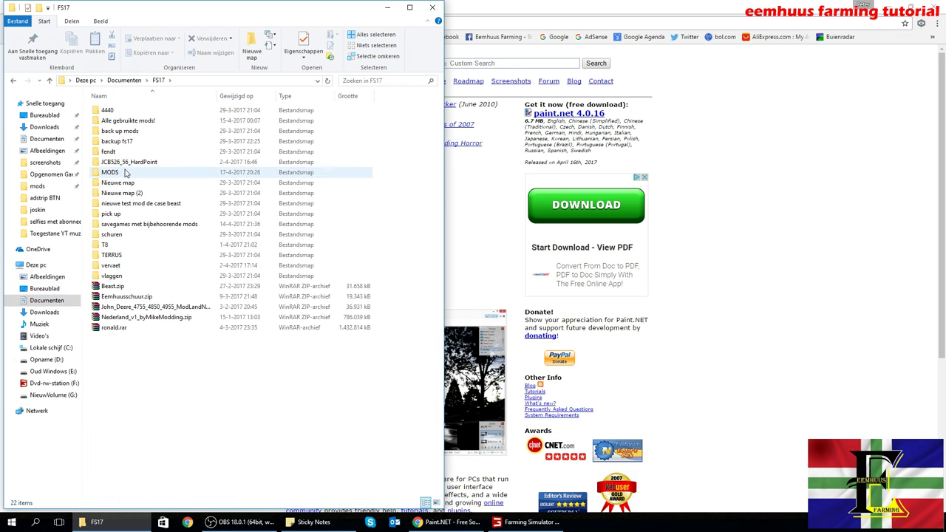
double_click(126, 172)
double_click(124, 131)
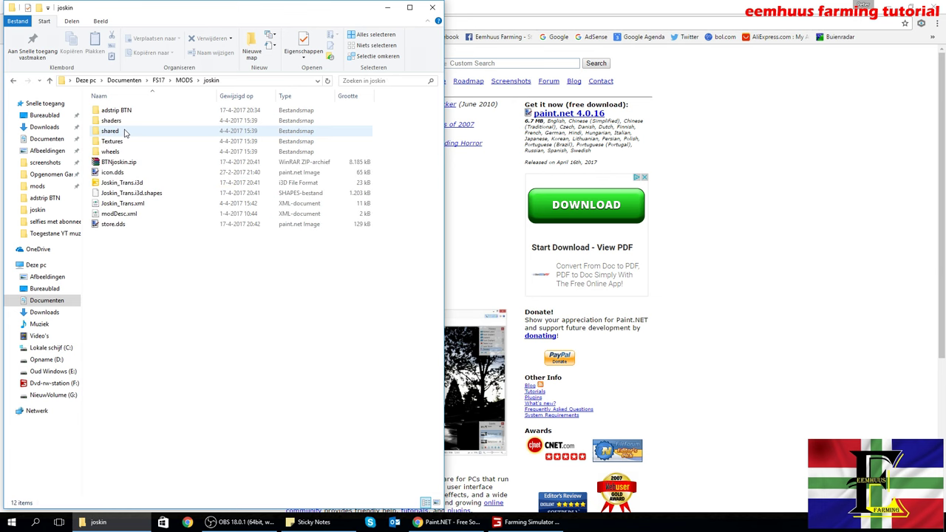
left_click(128, 163)
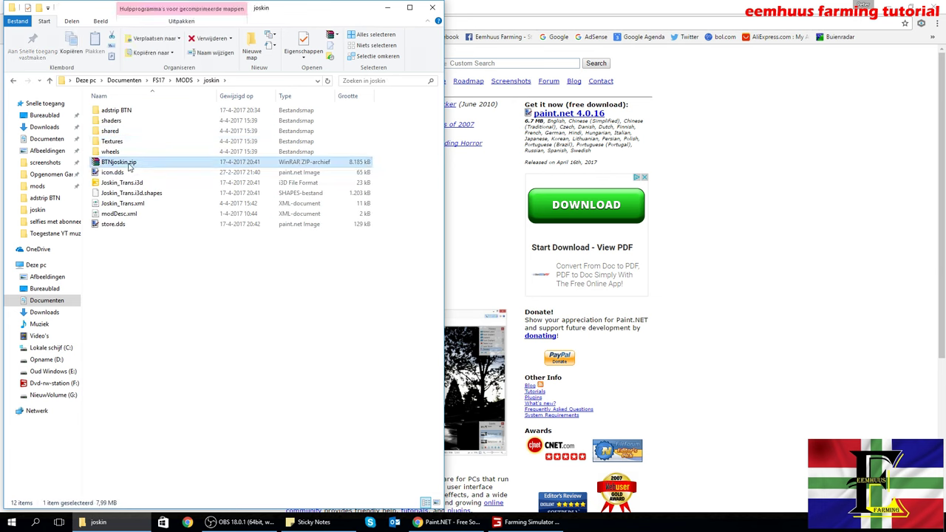
key("Delete")
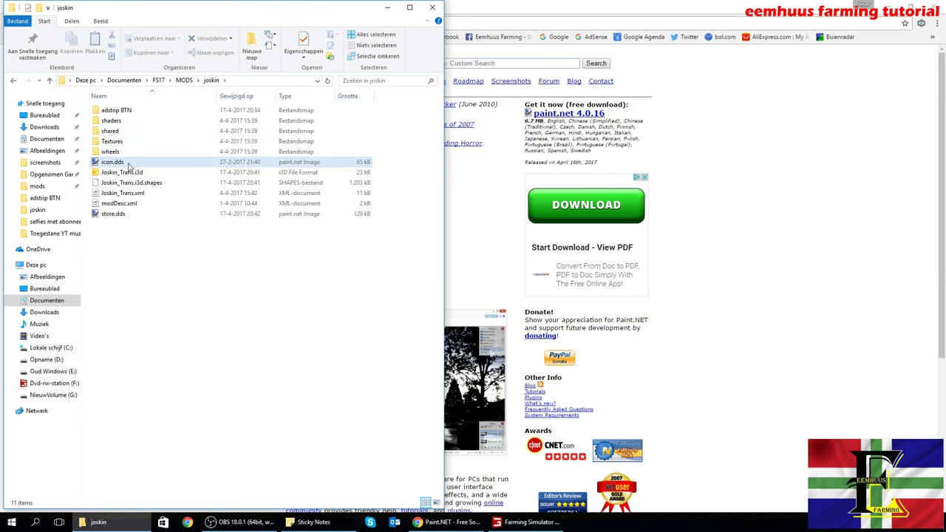
- Open store.dds to check the saved store image with the BTN logo, and close it again
double_click(134, 216)
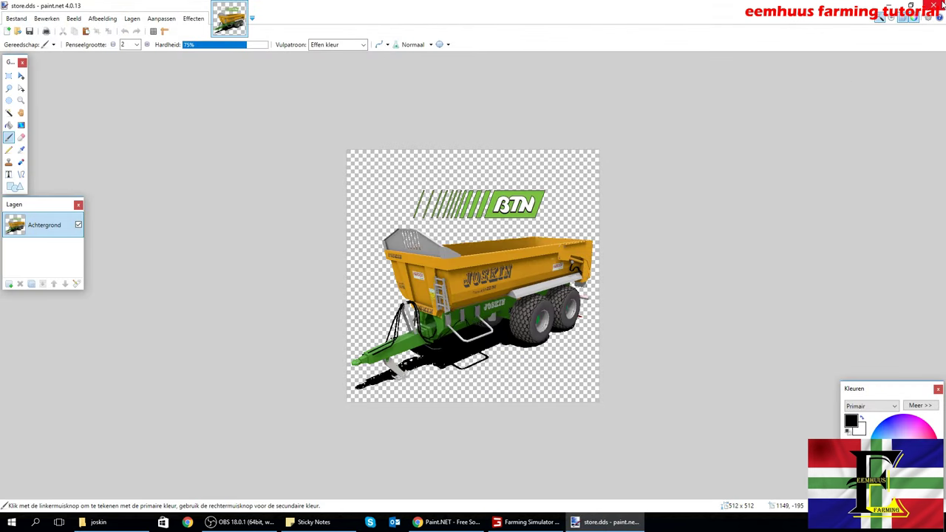
left_click(934, 5)
mouse_move(235, 273)
left_mouse_down()
mouse_move(209, 260)
mouse_move(110, 102)
mouse_move(121, 116)
mouse_move(137, 287)
left_mouse_up()
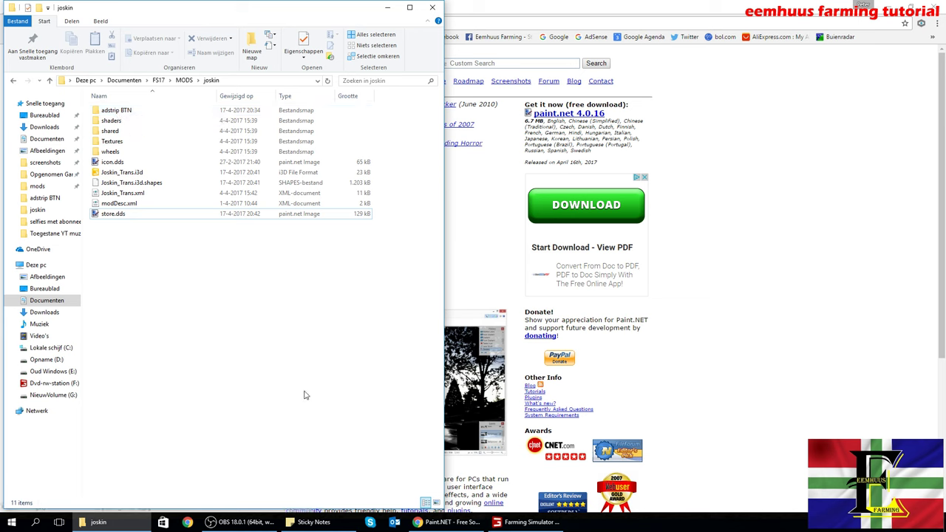
- Pack all contents of the joskin folder into a ZIP archive named BTNjoskin.zip and move it to the mods folder
left_click_drag(228, 287, 107, 99)
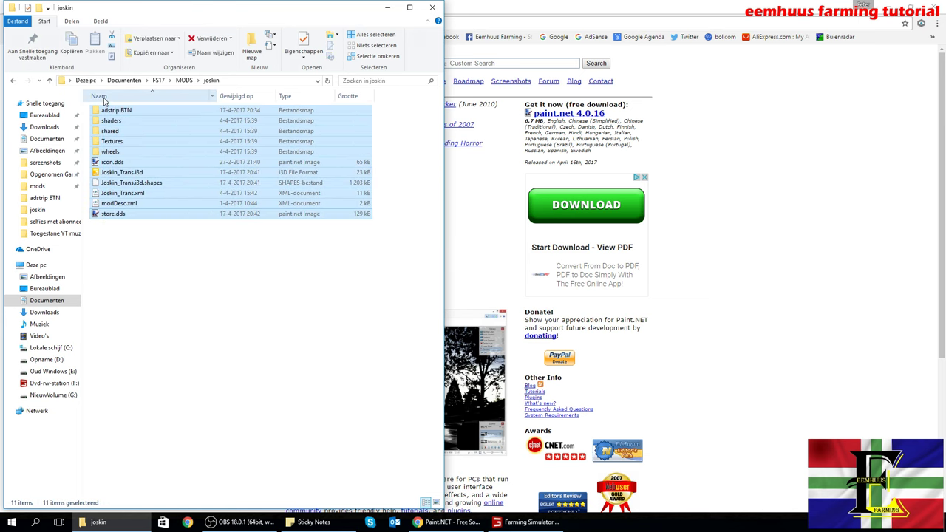
right_click(154, 167)
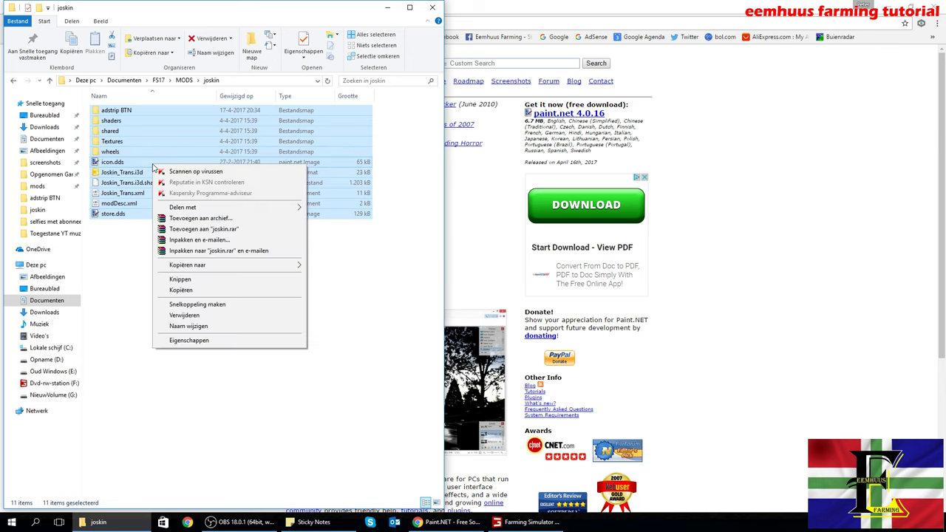
left_click(180, 218)
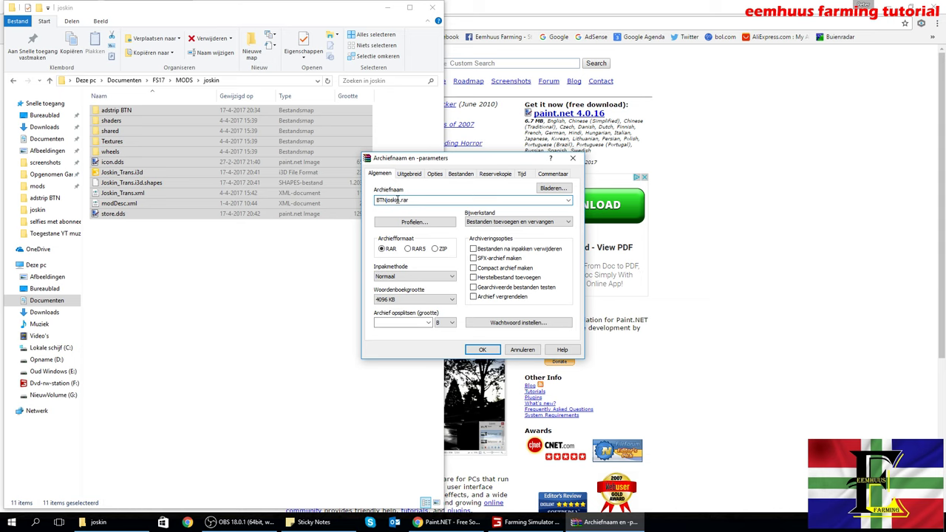
left_click(436, 249)
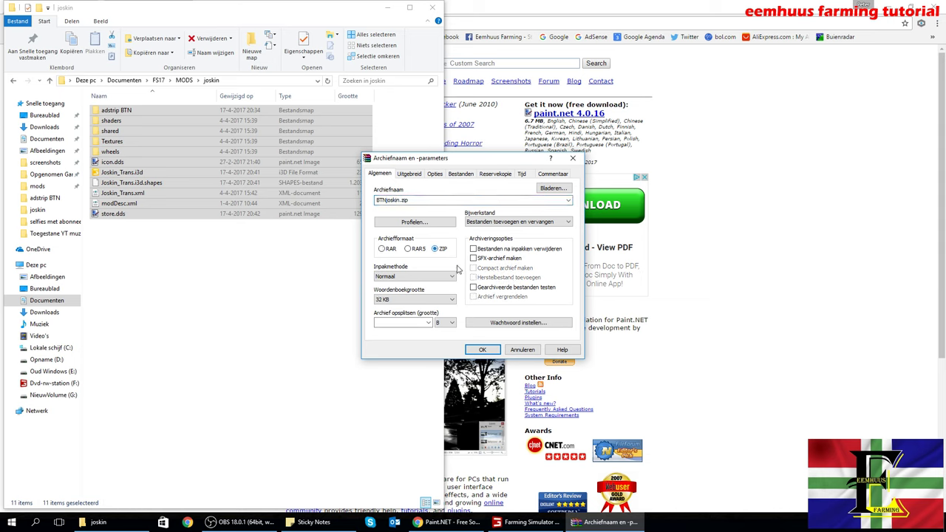
left_click(483, 350)
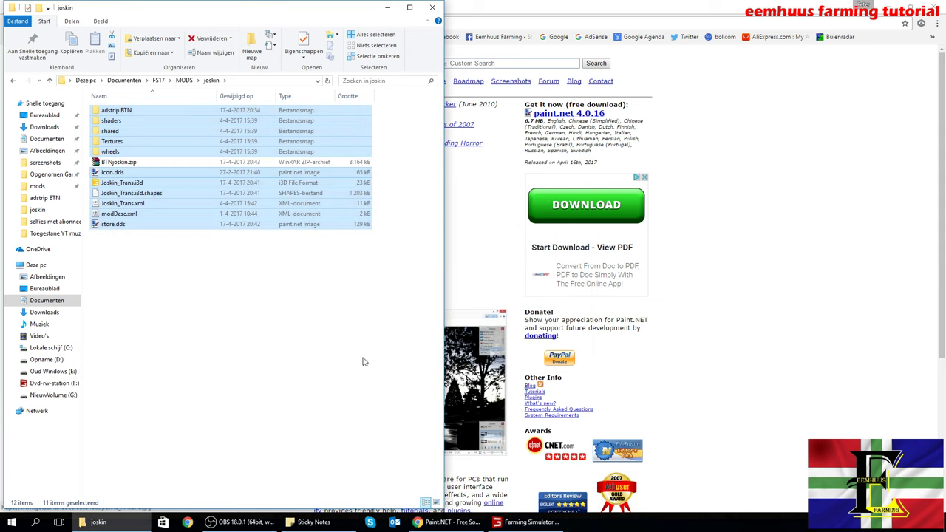
left_click(135, 165)
left_click_drag(135, 166, 63, 189)
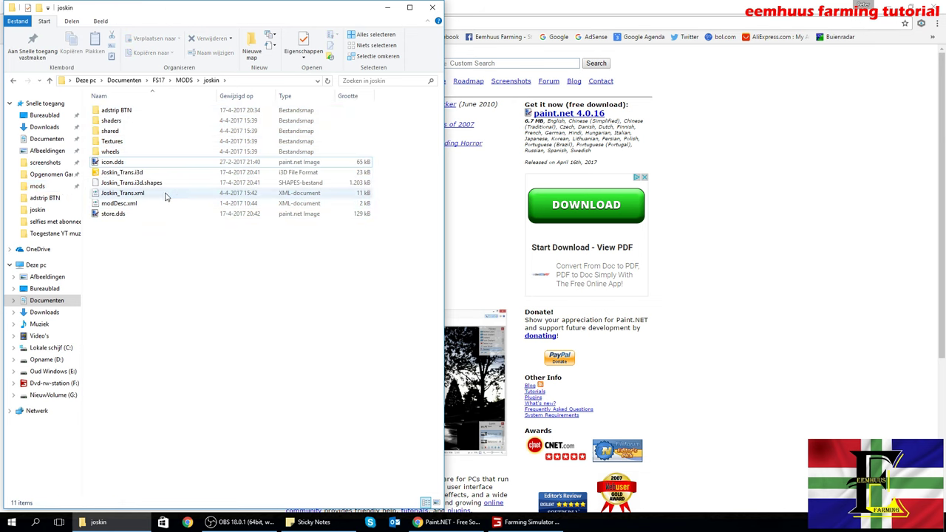
- Close the joskin folder, switch to Farming Simulator 17 and open career Savegame 5, Mod testmap!!
left_click(434, 9)
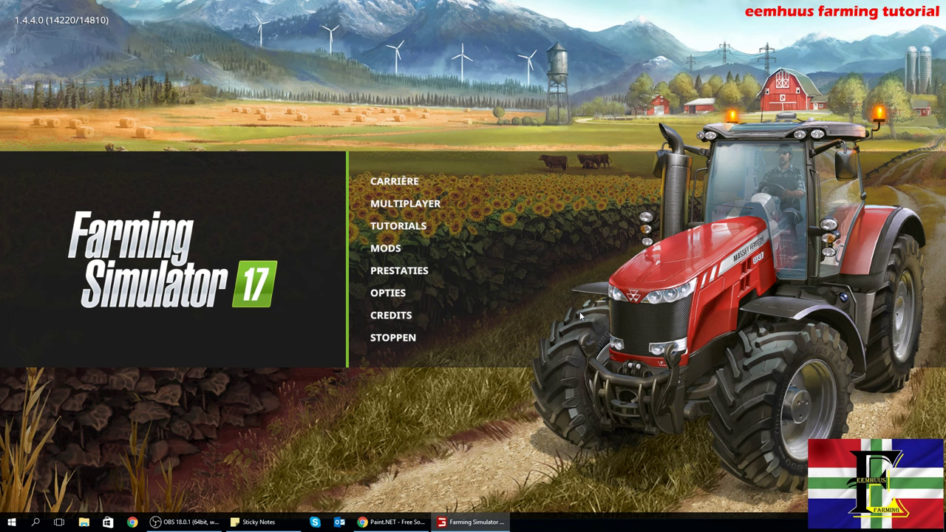
left_click(468, 189)
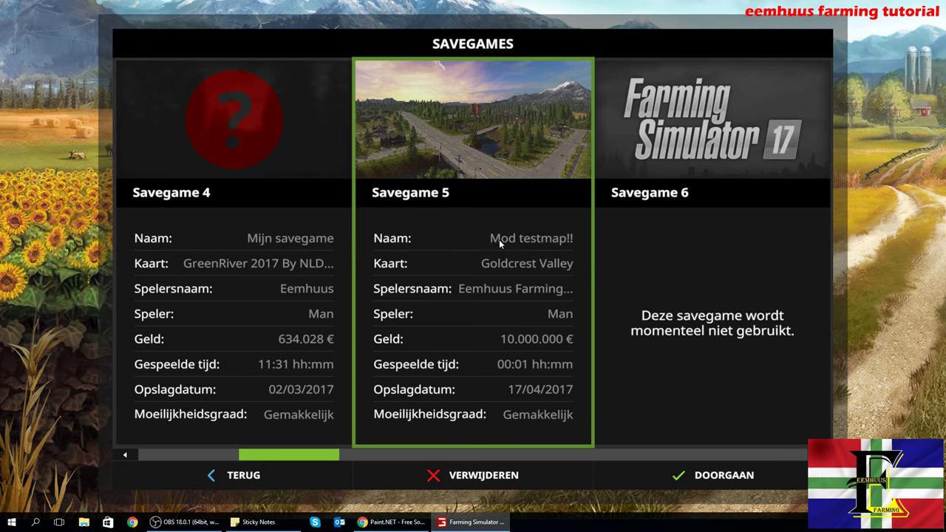
left_click(499, 239)
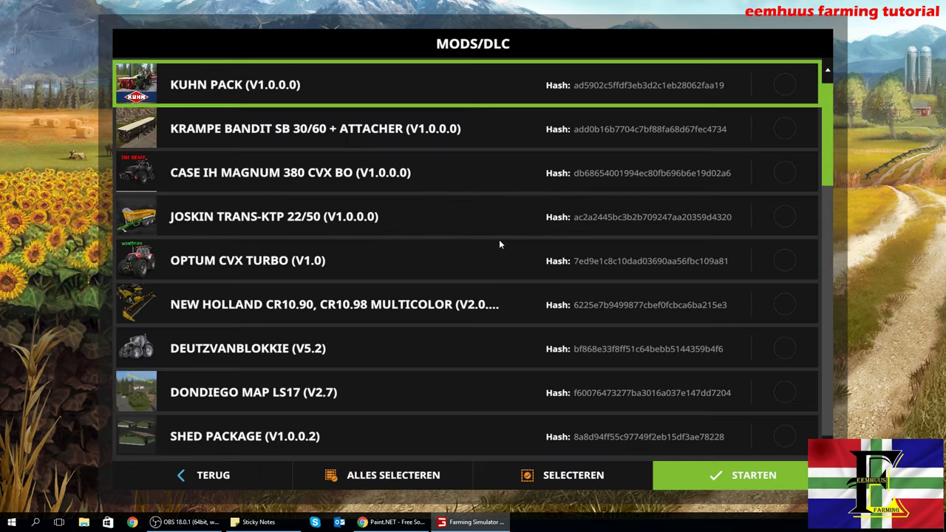
- Enable both Joskin Trans-KTP 22/50 mods and the MB Trac mod for the savegame, and start the game
left_click(287, 215)
scroll(351, 232, "down", 10)
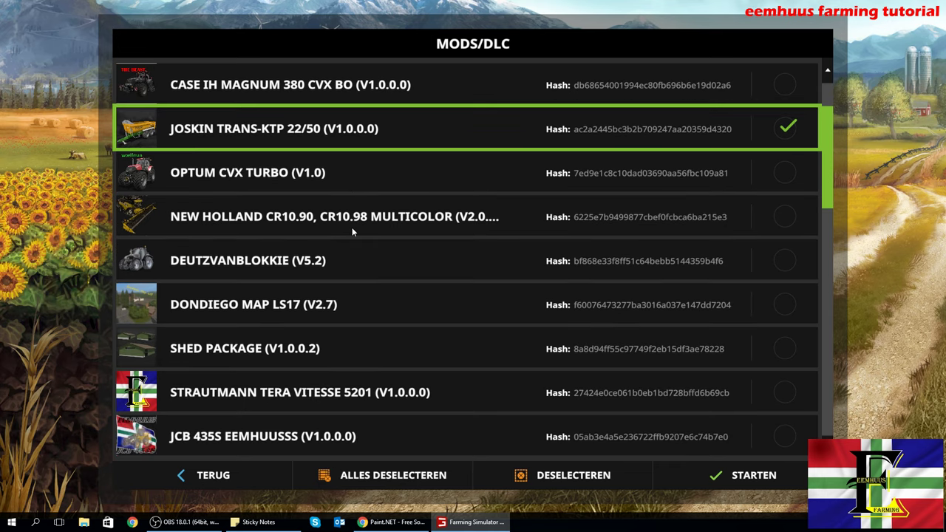
scroll(352, 227, "down", 4)
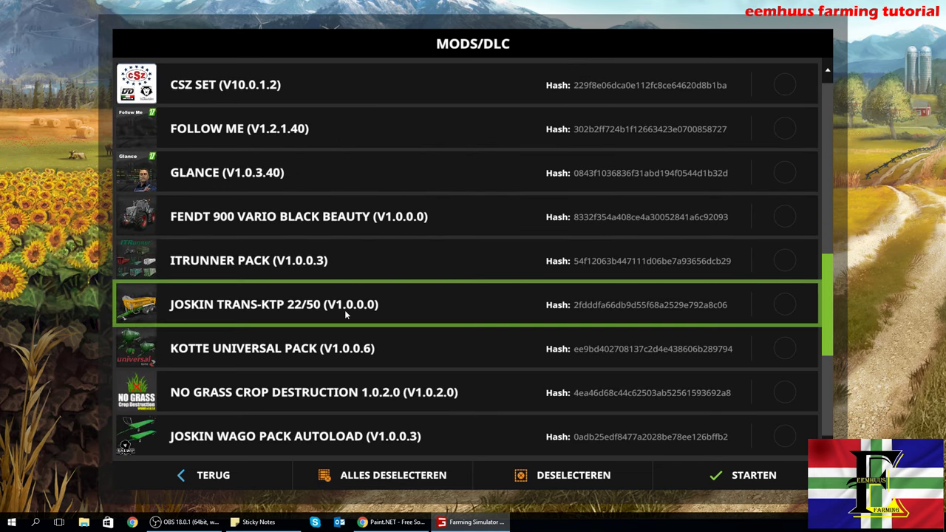
left_click(472, 308)
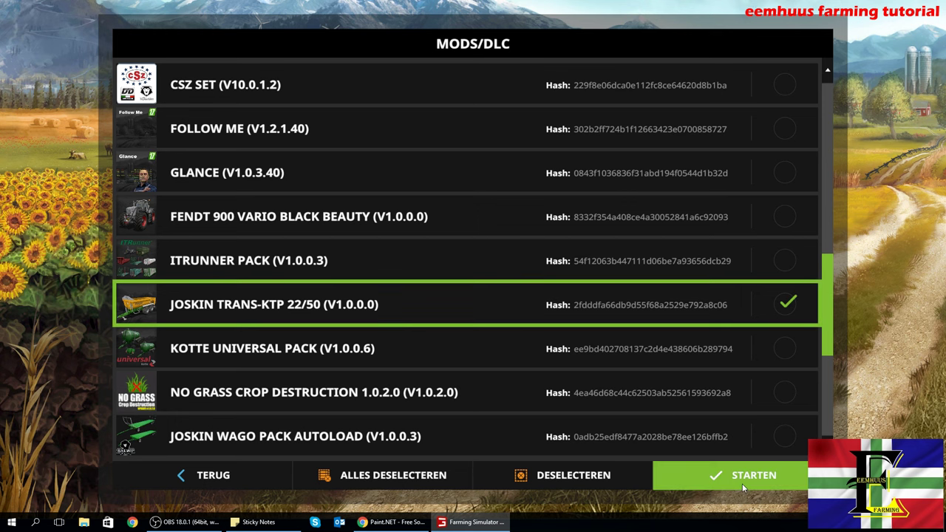
scroll(374, 321, "up", 9)
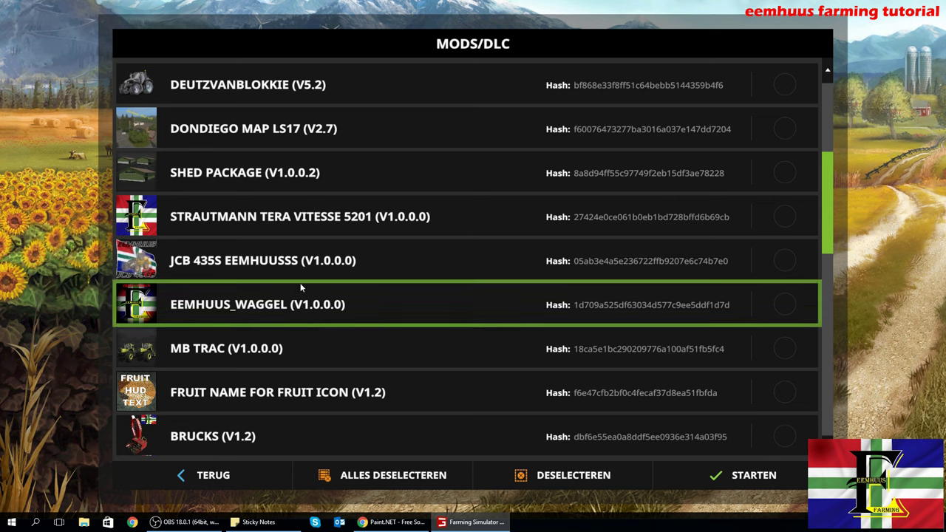
left_click(326, 356)
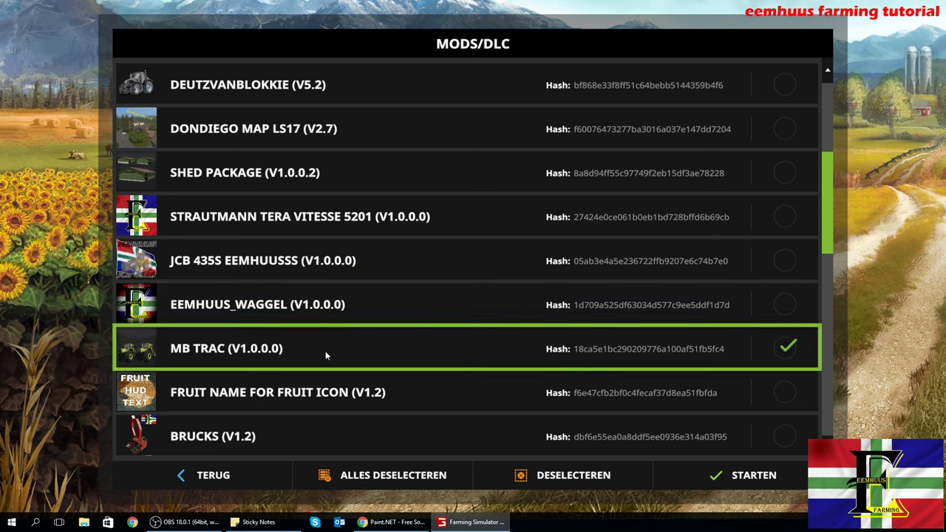
left_click(735, 478)
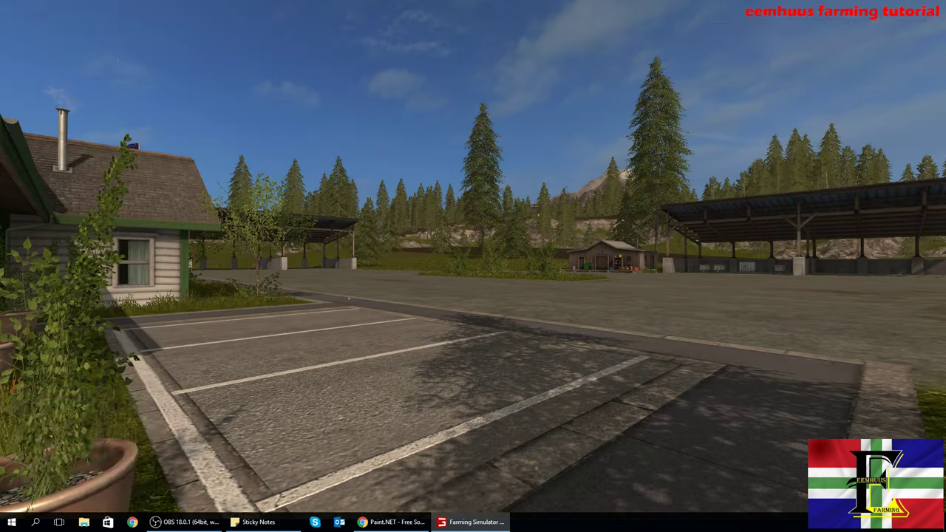
- Buy the Joskin Trans-KTP 22/50 with the BTN logo from the shop's Kippers category in its standard configuration
key("p")
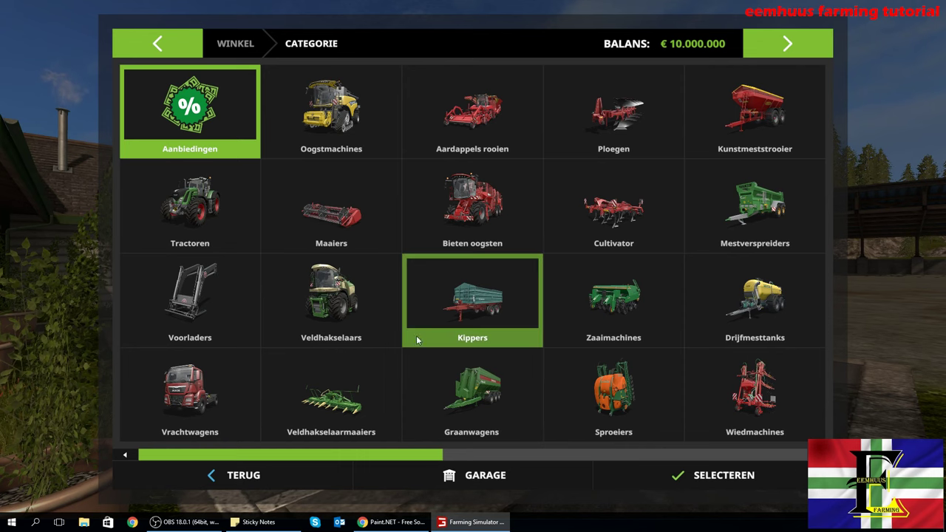
left_click(499, 293)
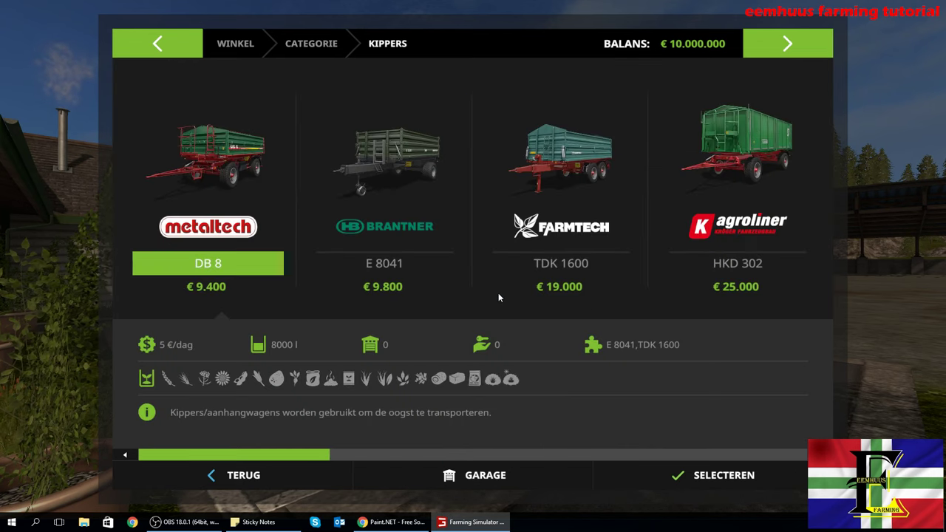
scroll(512, 276, "down", 5)
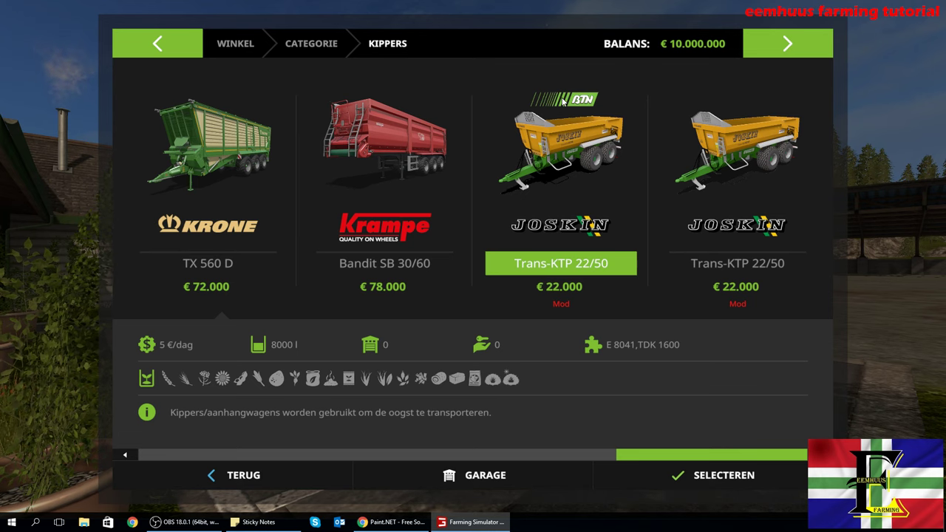
left_click(581, 172)
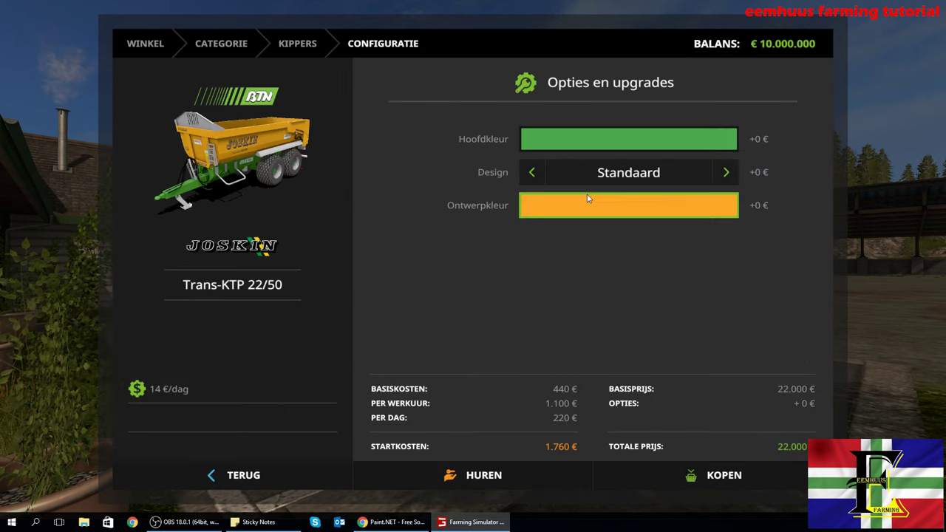
left_click(690, 476)
left_click(466, 337)
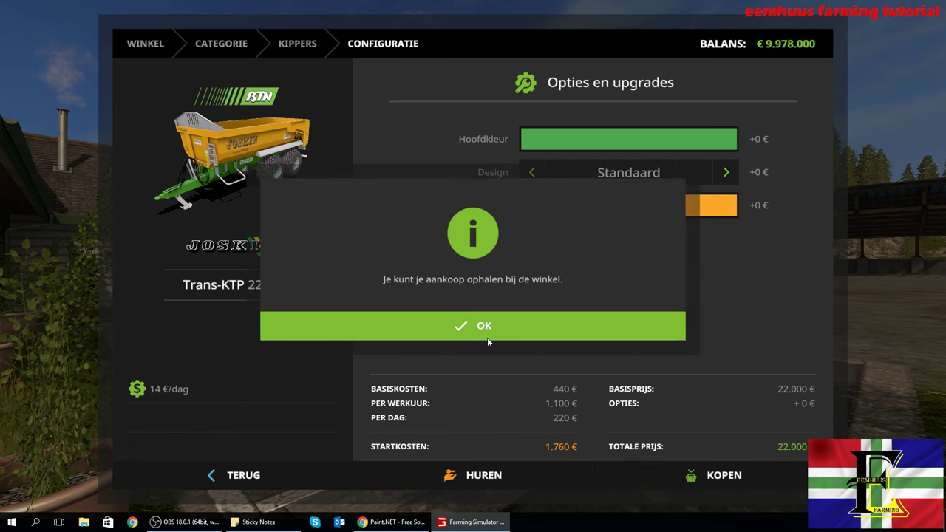
left_click(487, 335)
left_click(331, 468)
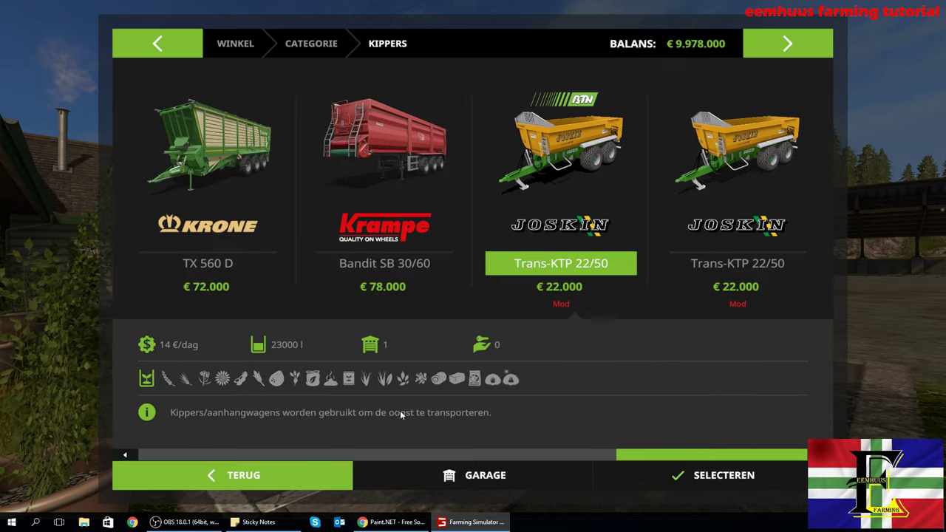
- Buy the original Joskin Trans-KTP 22/50 without the BTN logo as well, and leave the trailer category
left_click(761, 175)
left_click(652, 466)
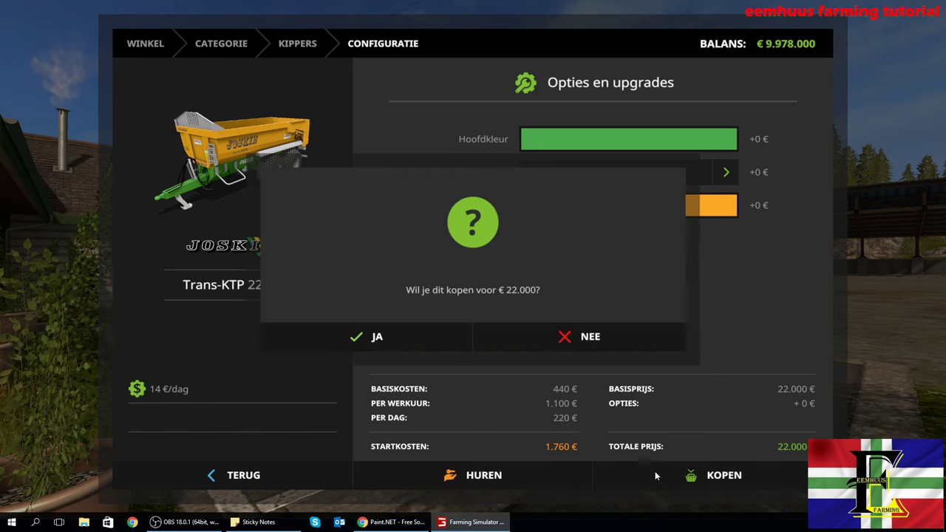
left_click(415, 336)
left_click(415, 335)
left_click(306, 469)
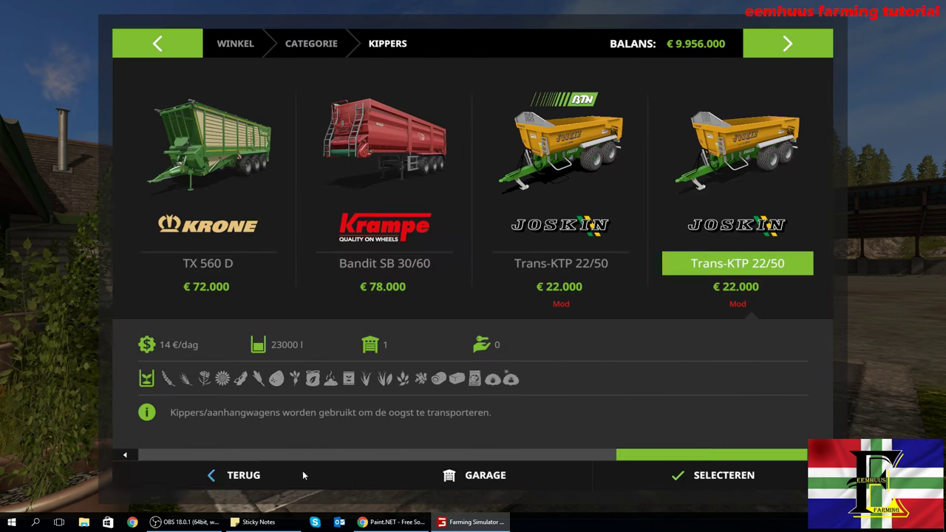
left_click(289, 472)
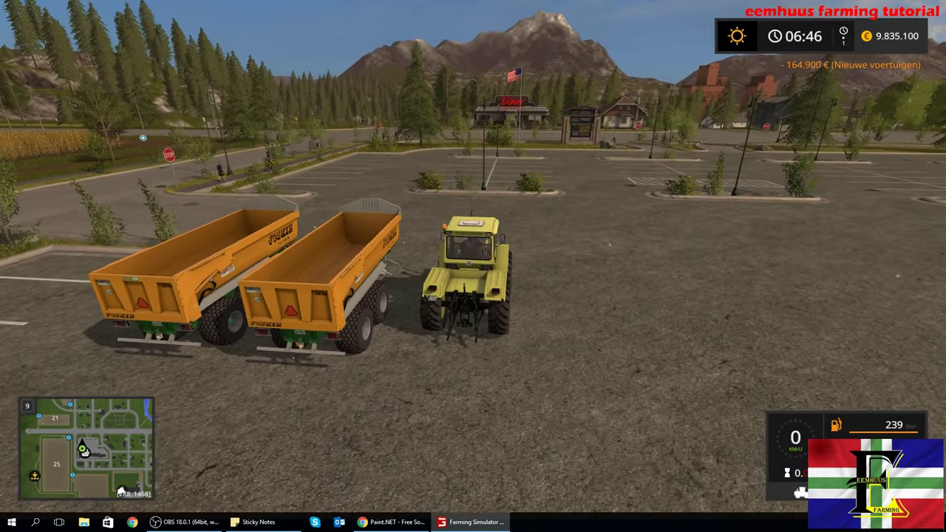
- Walk around to the rear of the parked Joskin trailers and examine the BTN decal on the tailgate
key("c")
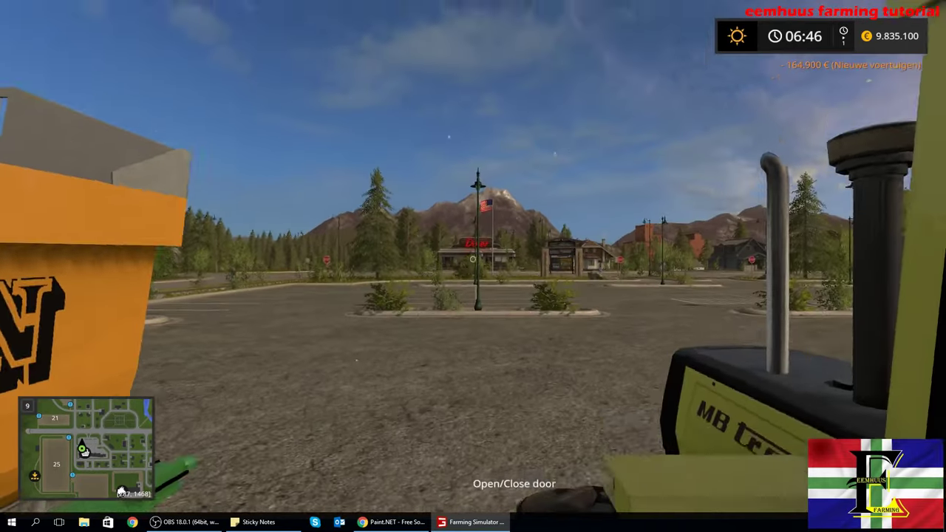
key("w")
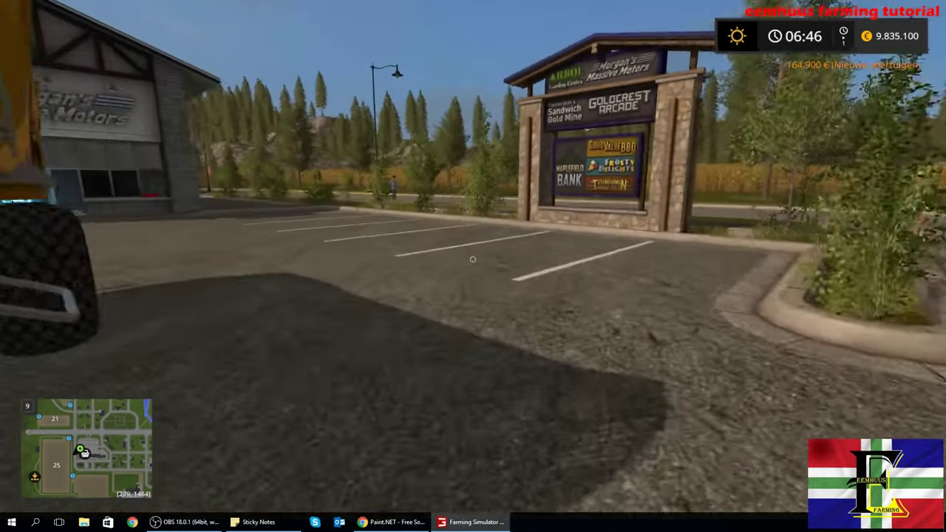
key("w")
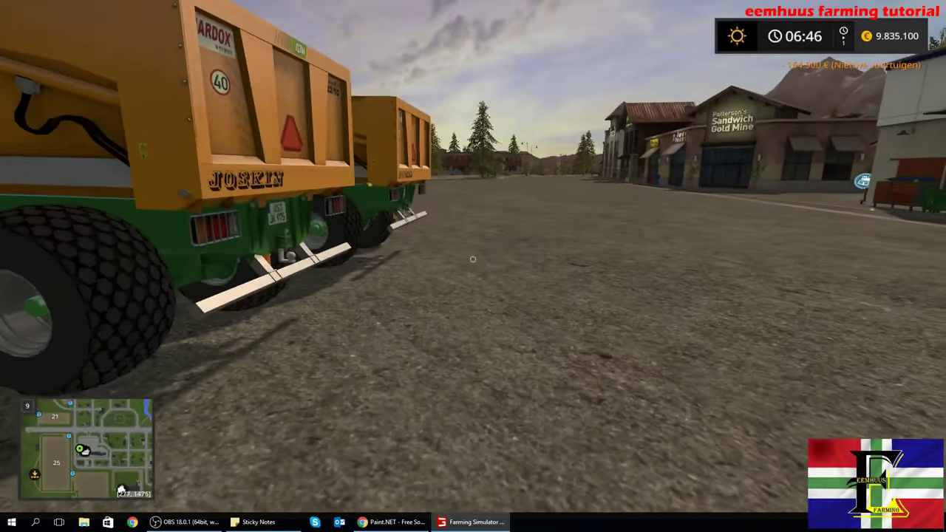
key("w")
key("s")
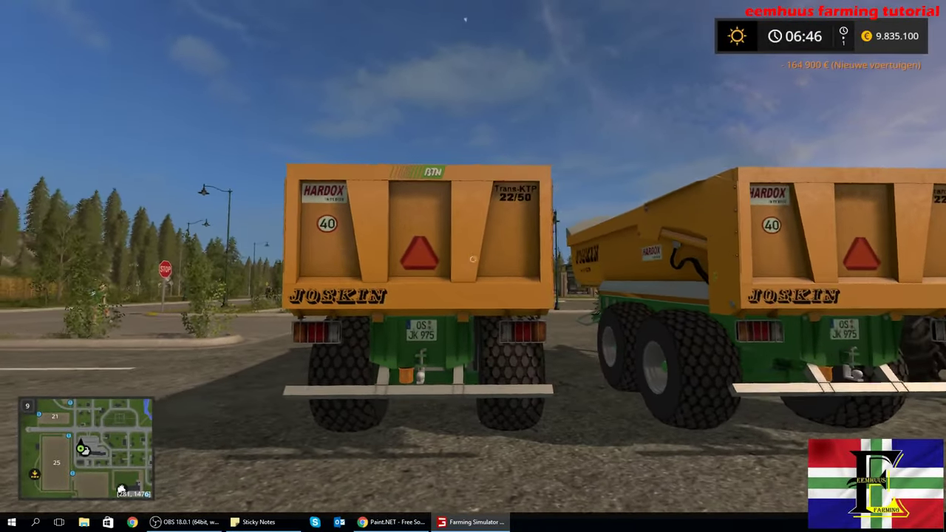
key("w")
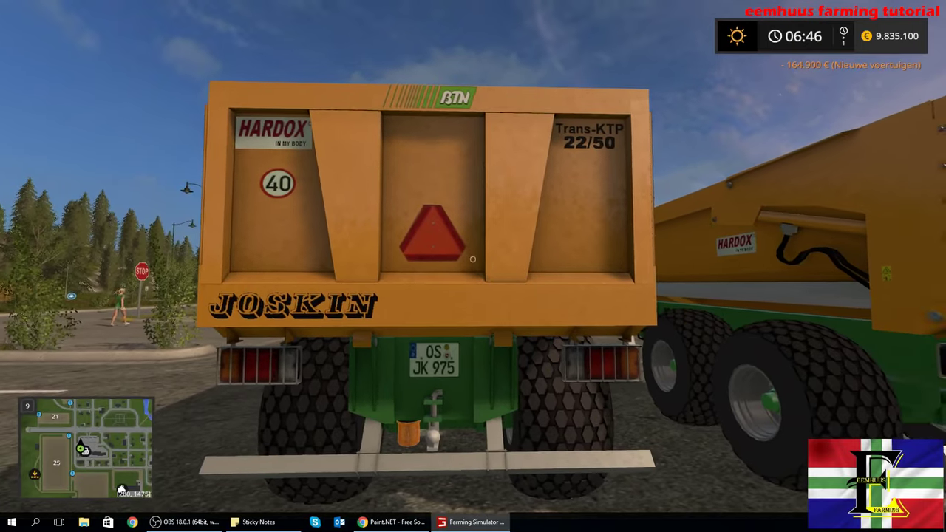
key("w")
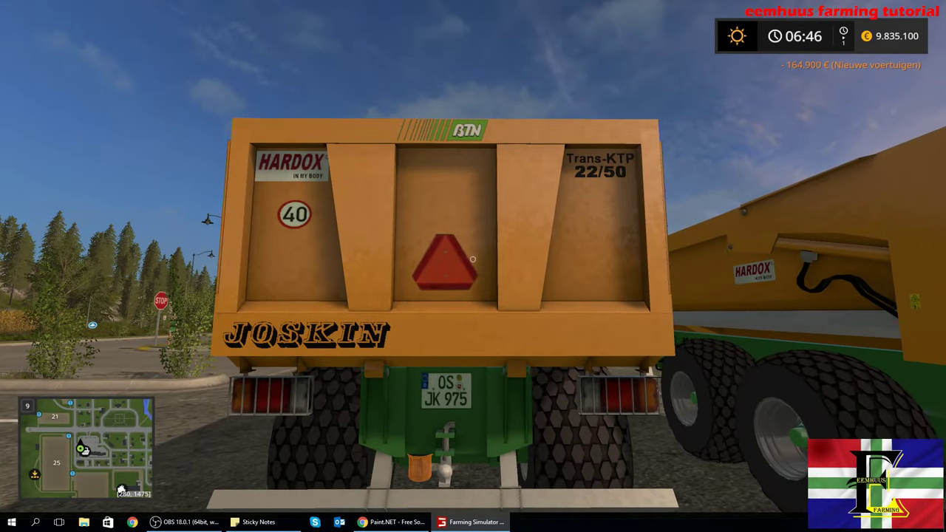
- Compare the BTN trailer with the original one from several angles, and view the tailgate decal up close from the vehicle camera
key("a")
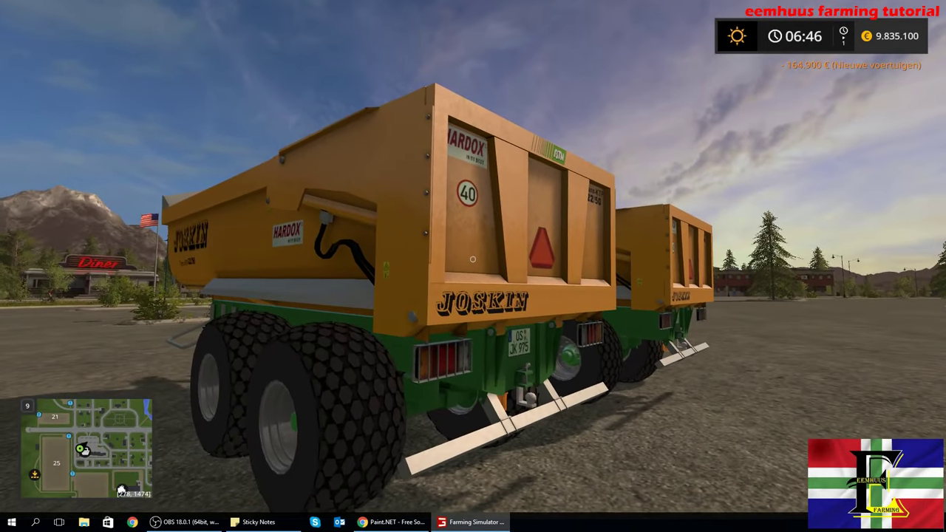
key("d")
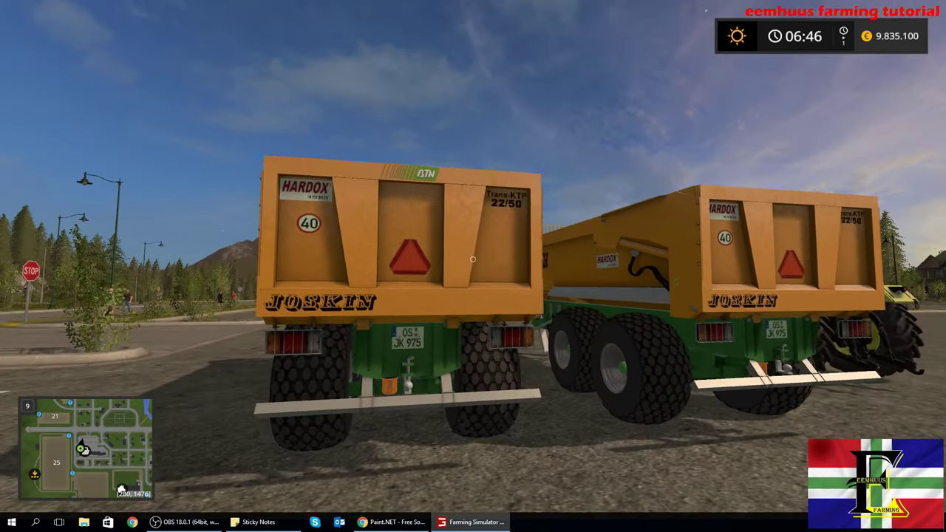
key("d")
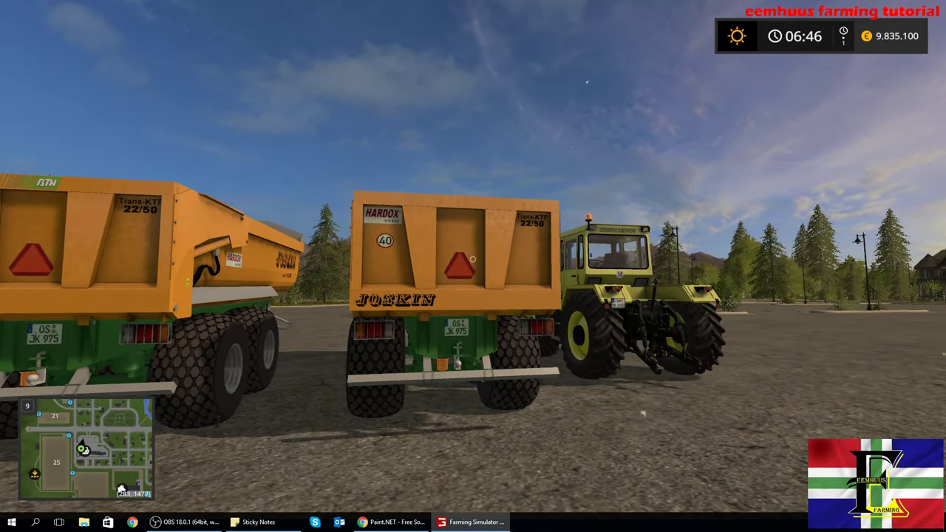
key("a")
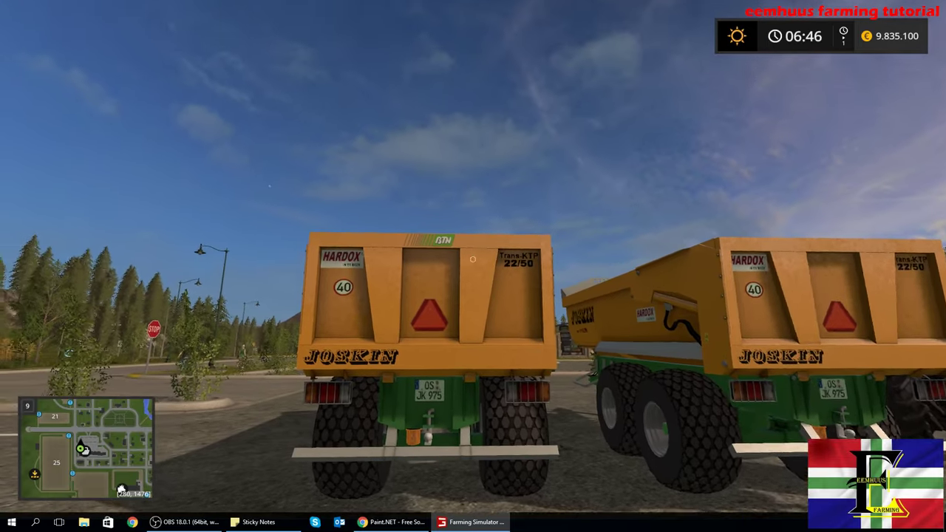
key("s")
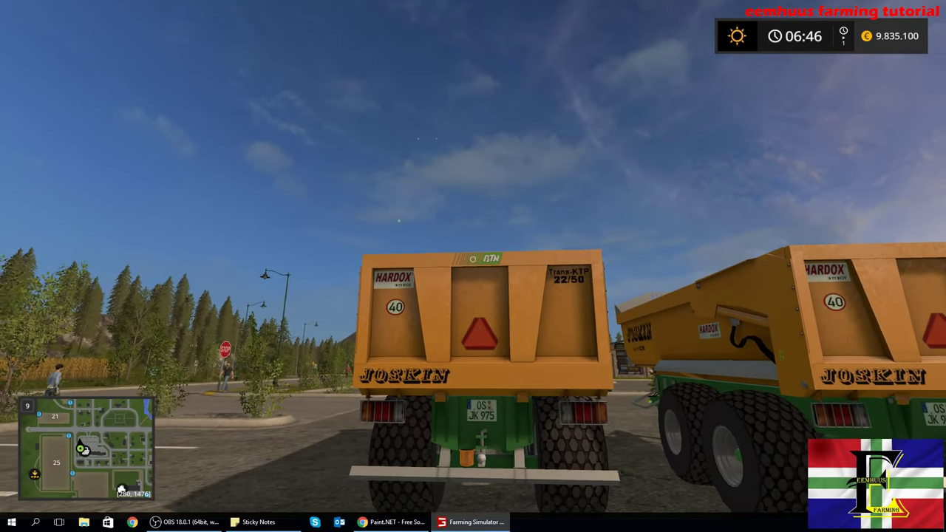
key("e")
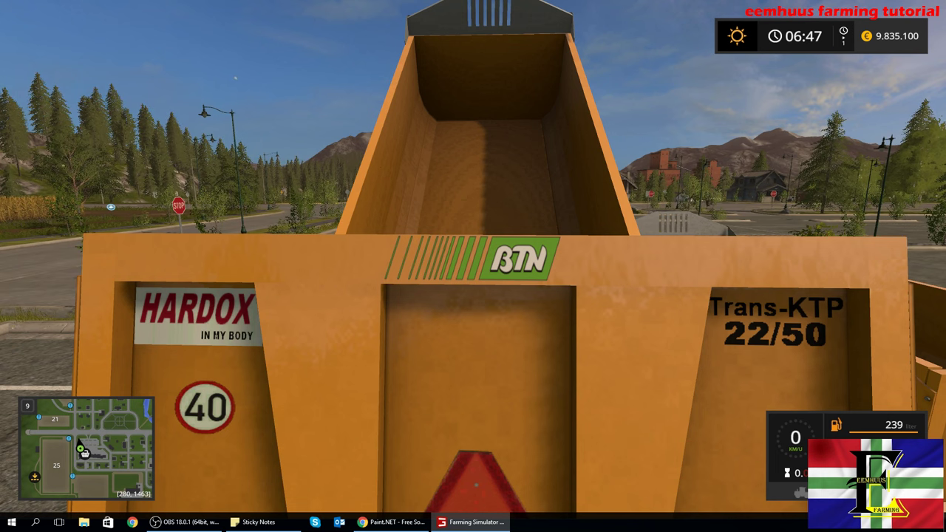
scroll(473, 267, "up", 3)
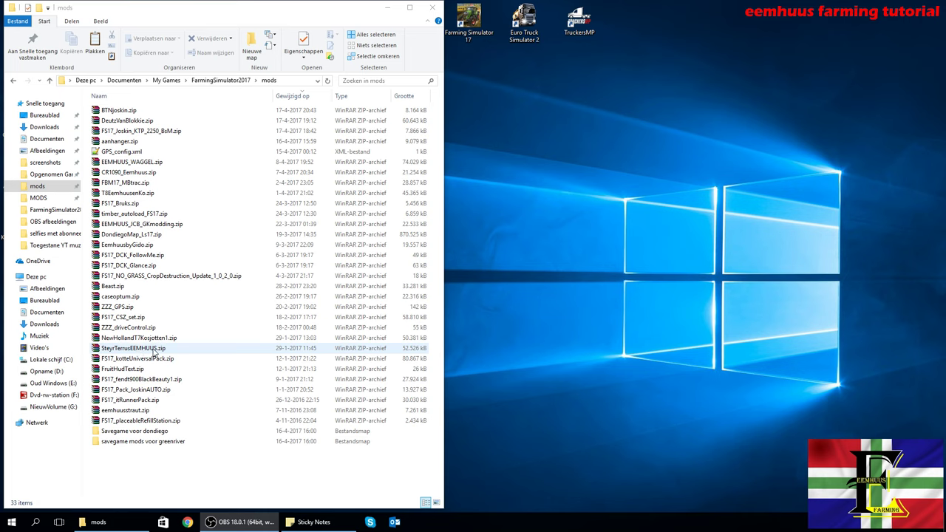
- Go to the Steyr folder under Documents, FS17, MODS and extract SteyrTerrusEEMHUUS.zip directly into it
left_click(58, 198)
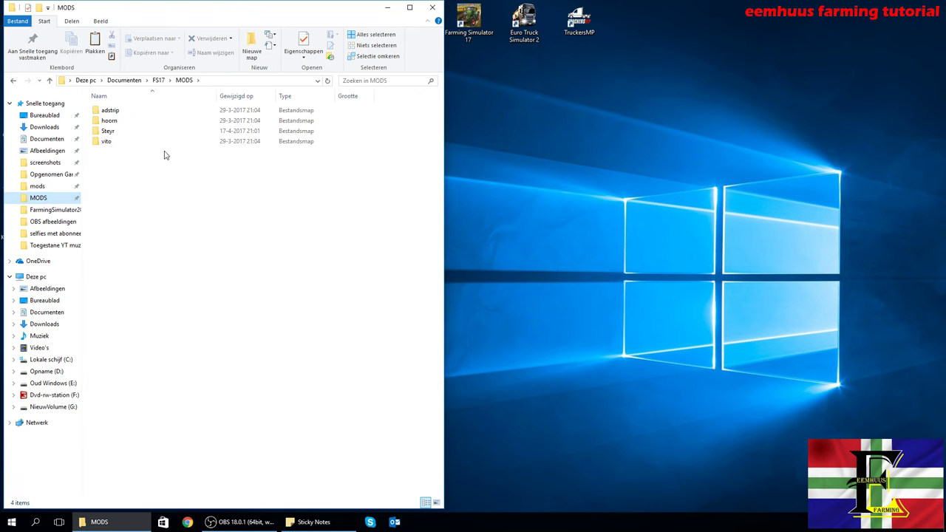
double_click(128, 134)
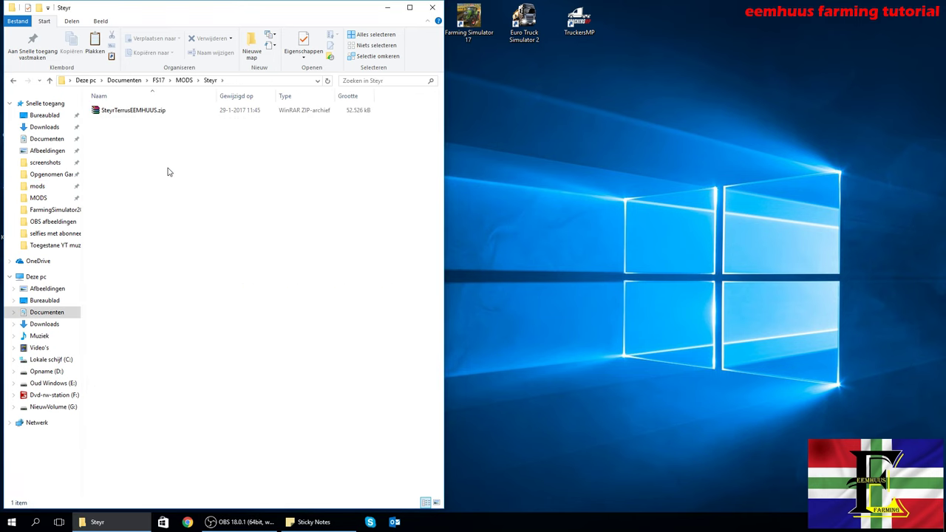
right_click(132, 111)
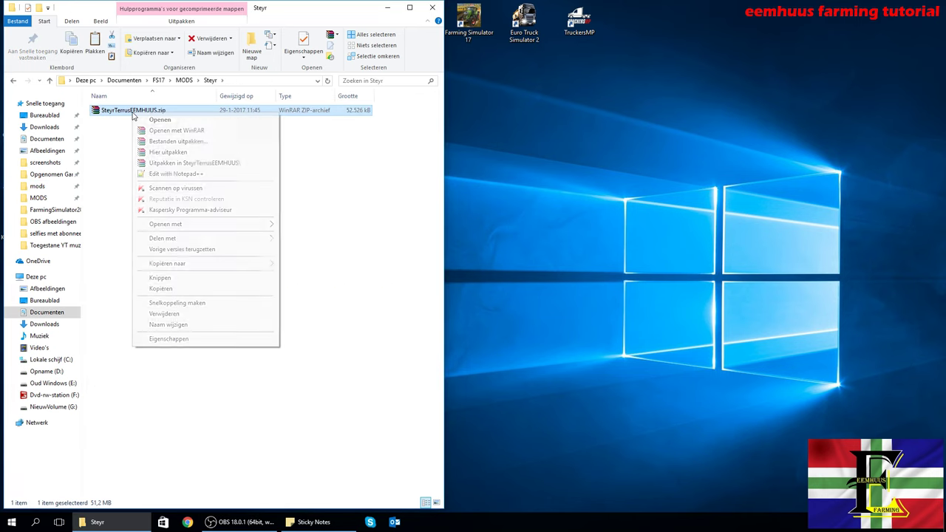
left_click(184, 153)
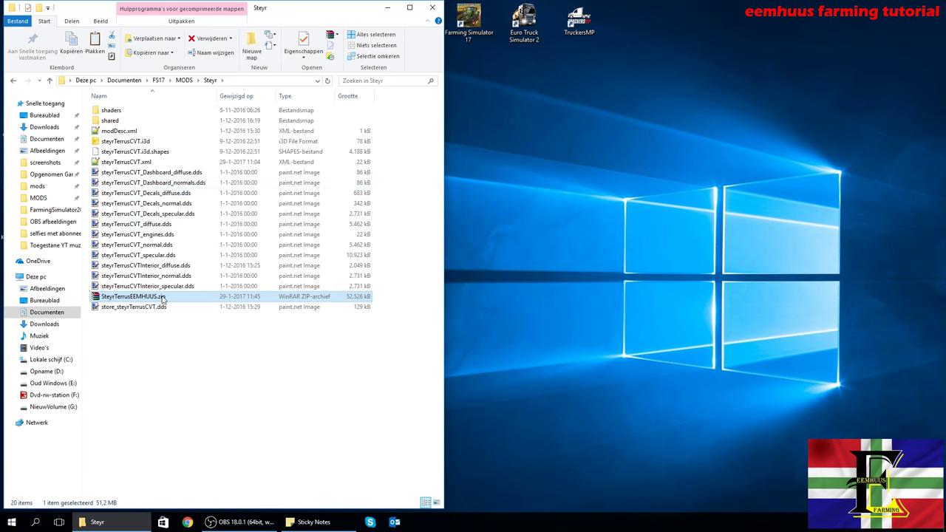
- Delete the SteyrTerrusEEMHUUS.zip archive from the Steyr folder, keeping the extracted files
left_click(163, 297)
left_click(192, 347)
left_click(163, 296)
key("Delete")
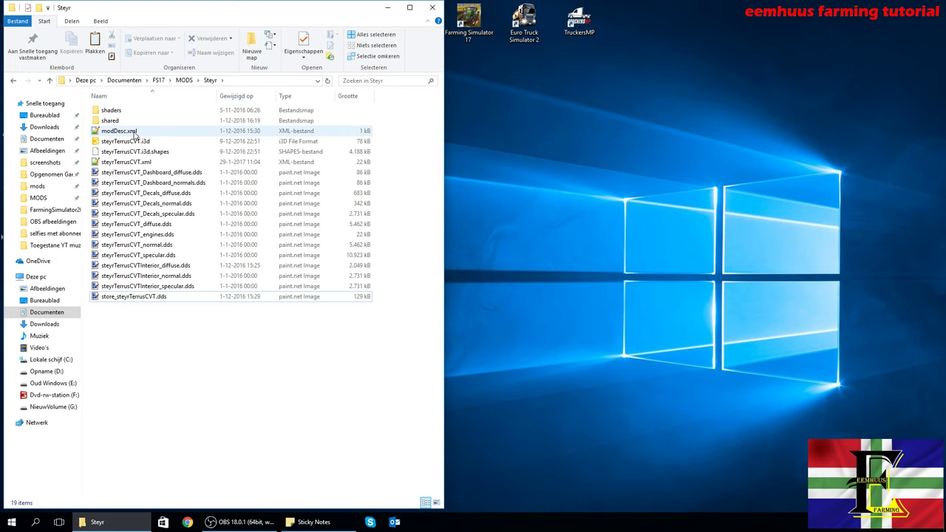
- Open steyrTerrusCVT.xml in a maximized window and examine its store data, wheel, colour, motor and camera configurations
double_click(97, 162)
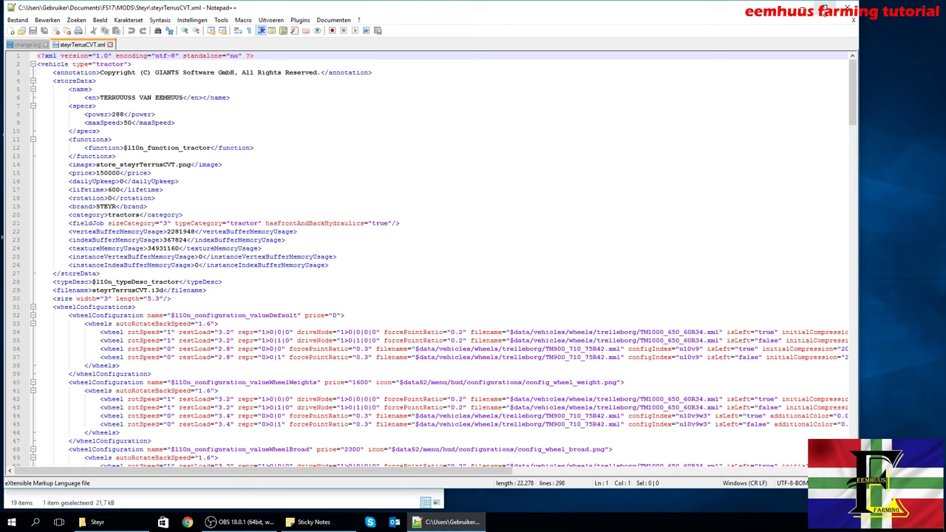
left_click(833, 9)
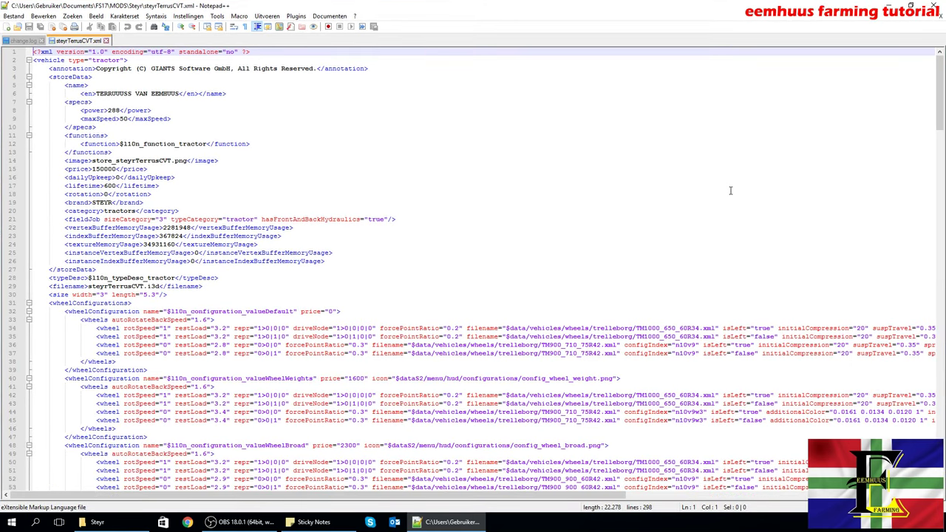
scroll(550, 214, "down", 1)
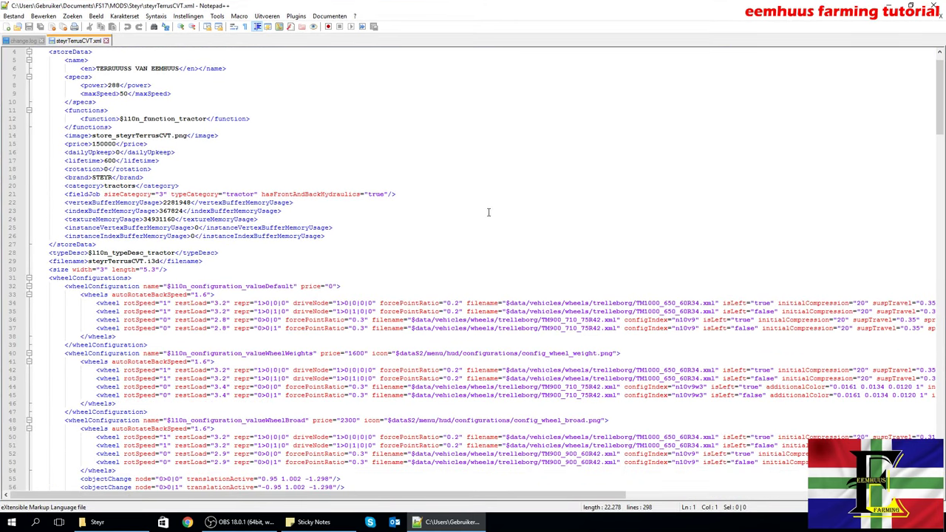
scroll(488, 212, "down", 2)
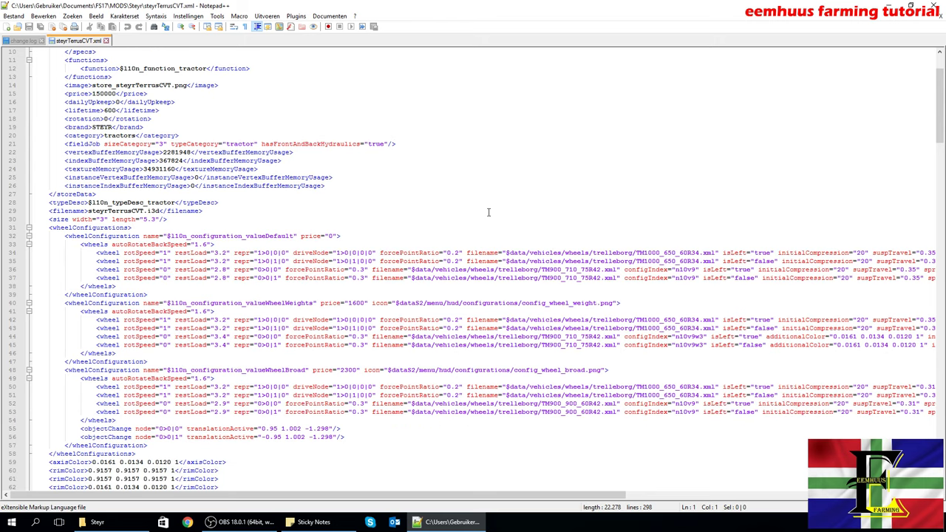
scroll(488, 213, "down", 2)
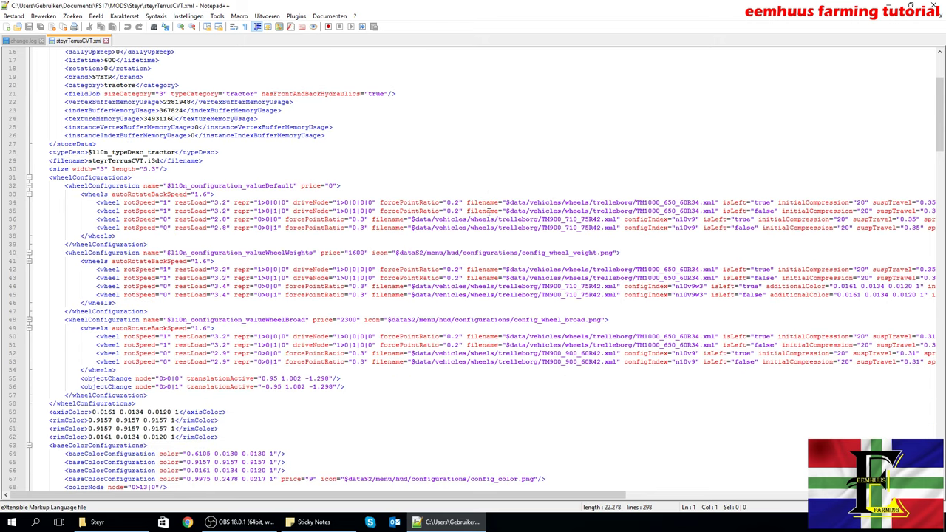
scroll(488, 212, "down", 1)
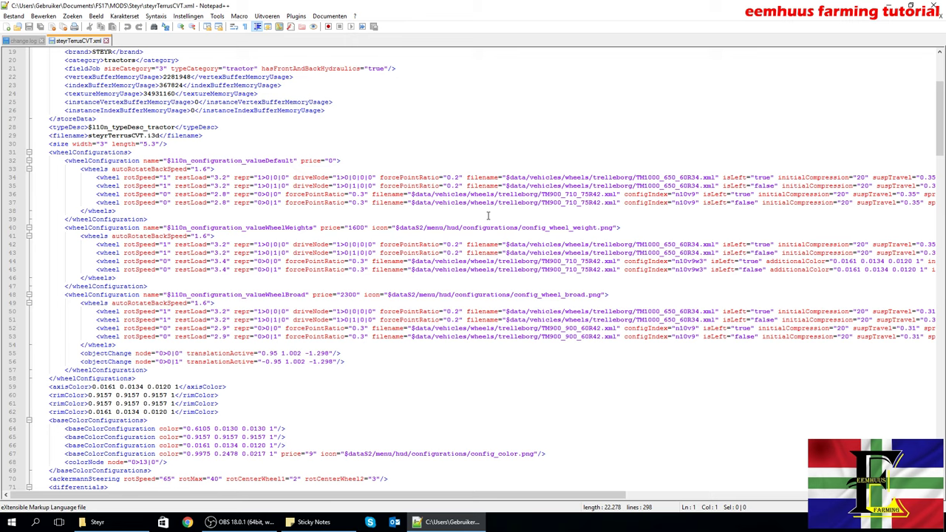
scroll(488, 216, "down", 5)
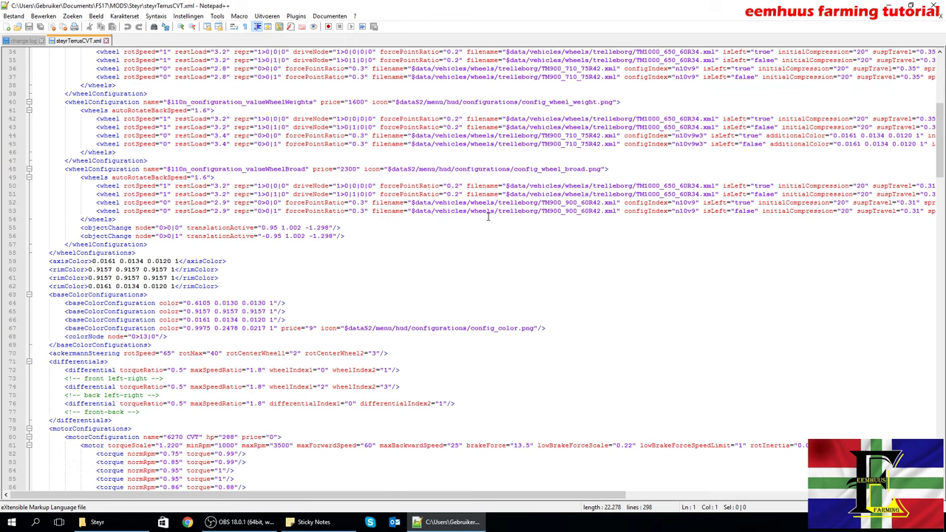
scroll(488, 216, "down", 3)
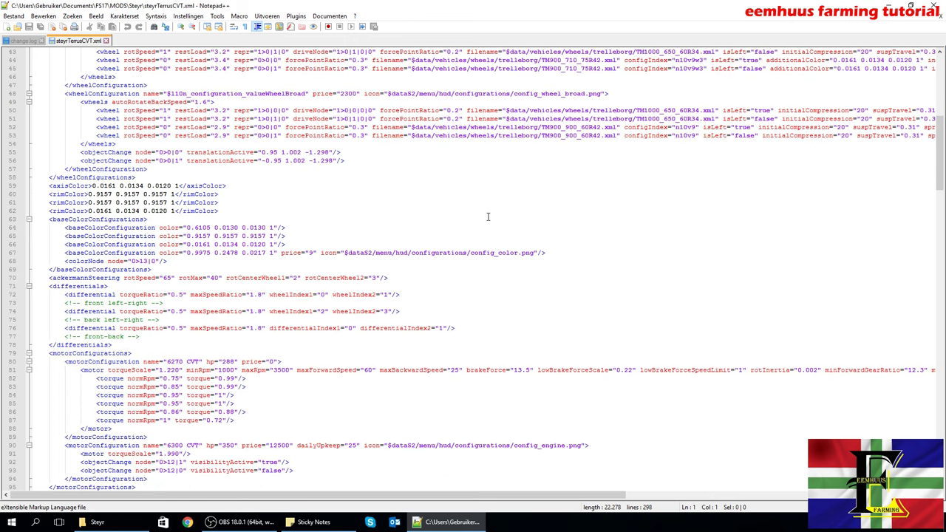
scroll(488, 217, "down", 1)
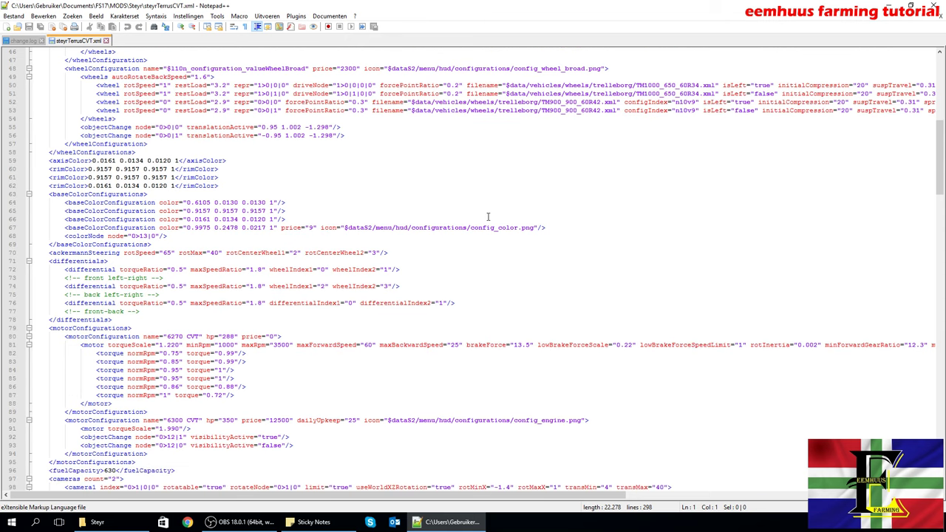
scroll(488, 216, "down", 2)
scroll(488, 217, "down", 1)
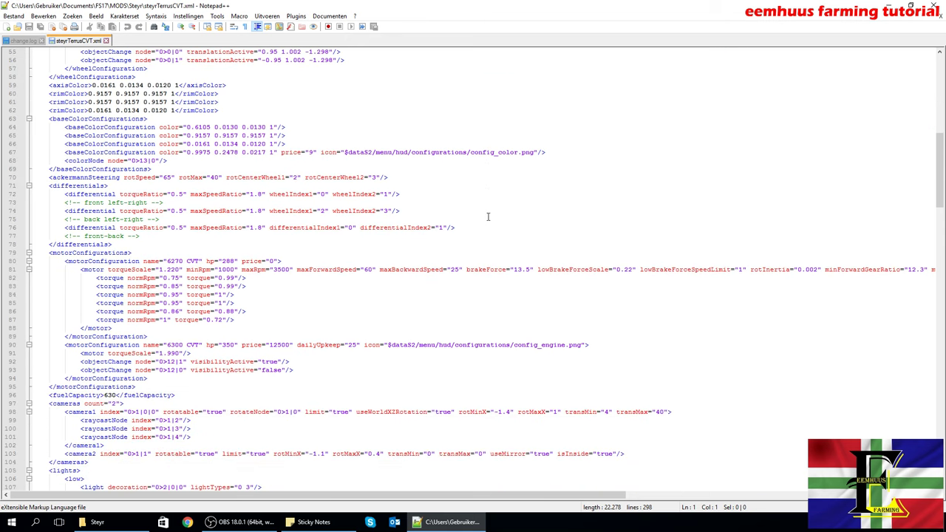
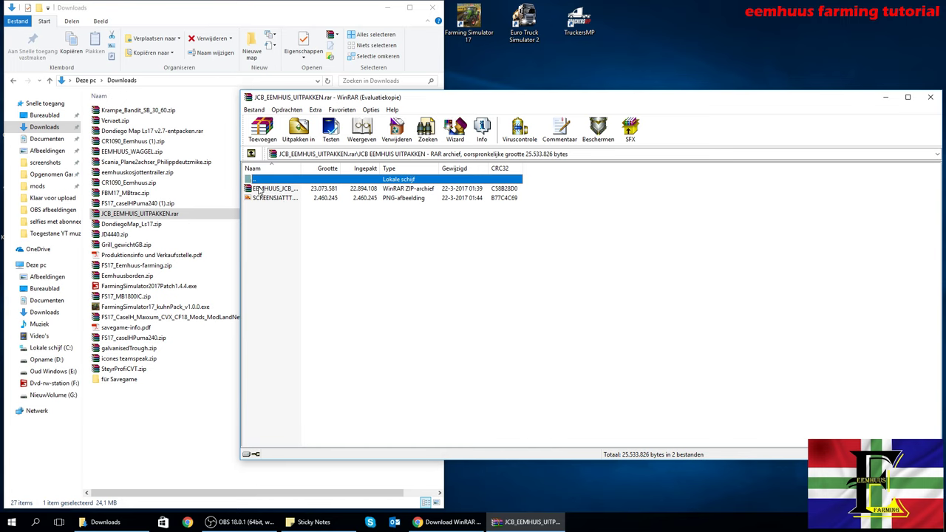
- Widen the name column in the JCB_EEMHUIS_UITPAKKEN.rar listing to read the full file names, and close the archive
left_click_drag(300, 169, 380, 168)
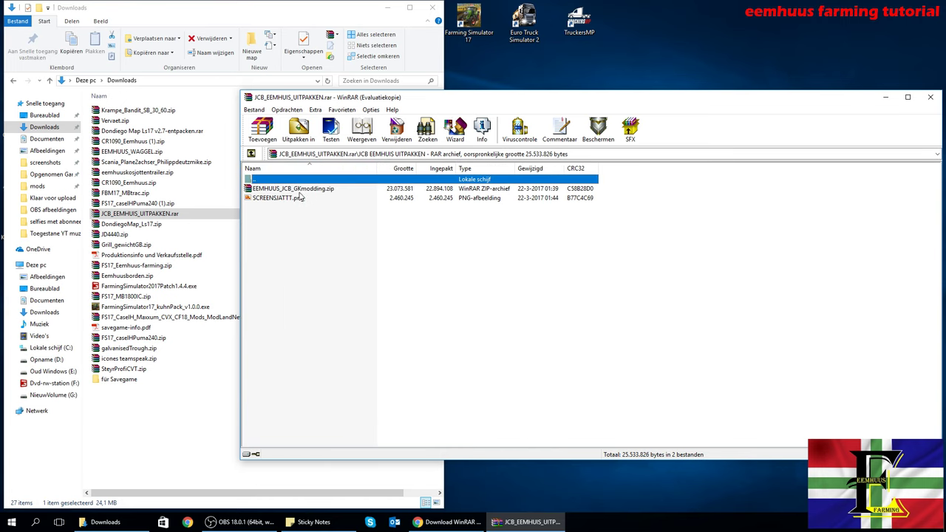
left_click(931, 97)
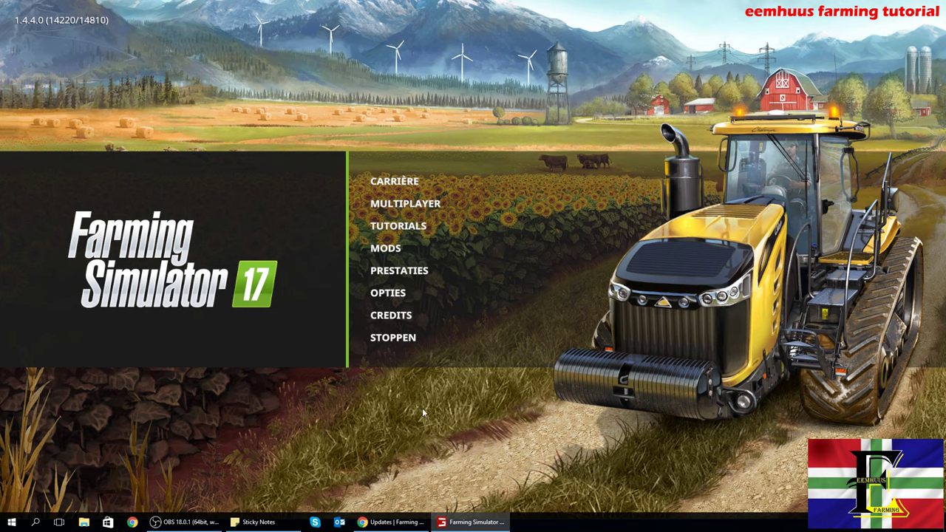
- Load career Savegame 5, "Mod testmap!!", on Goldcrest Valley without selecting any mods, and start the game
left_click(437, 181)
scroll(733, 194, "down", 2)
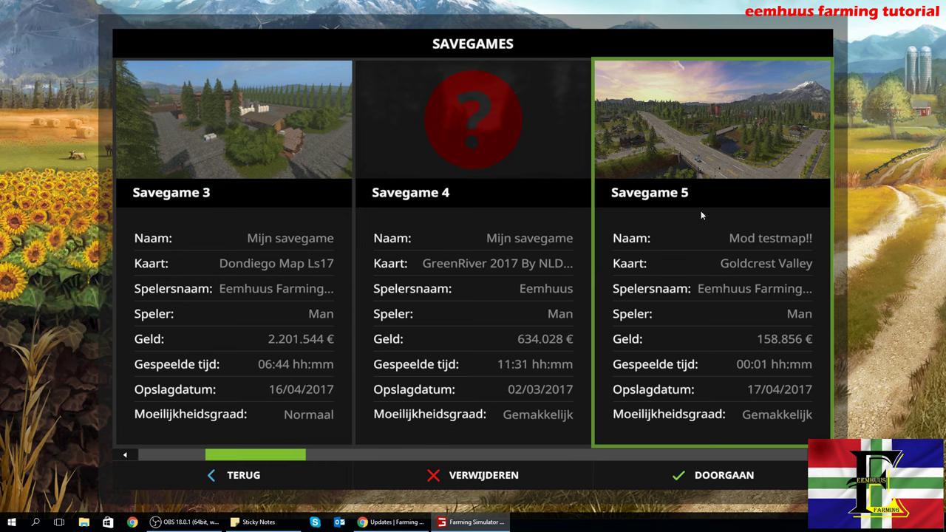
left_click(704, 160)
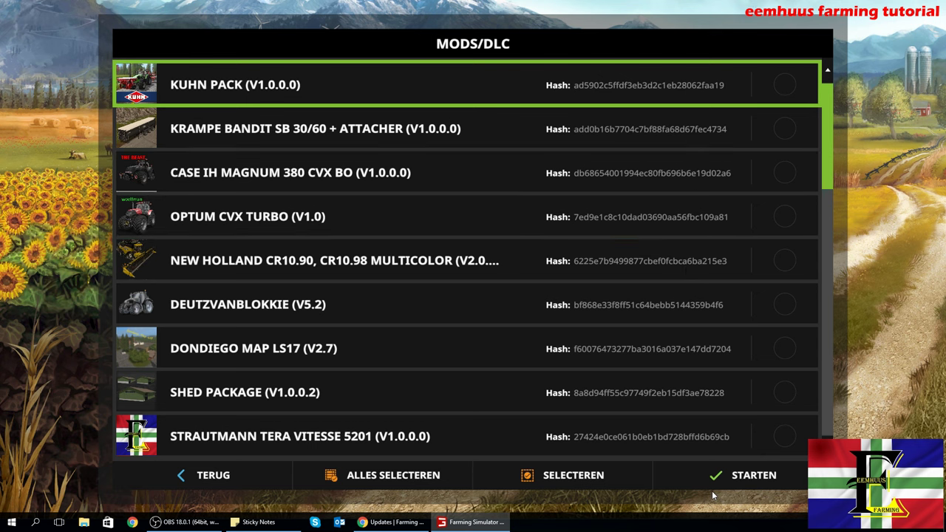
scroll(657, 298, "down", 7)
scroll(653, 315, "up", 7)
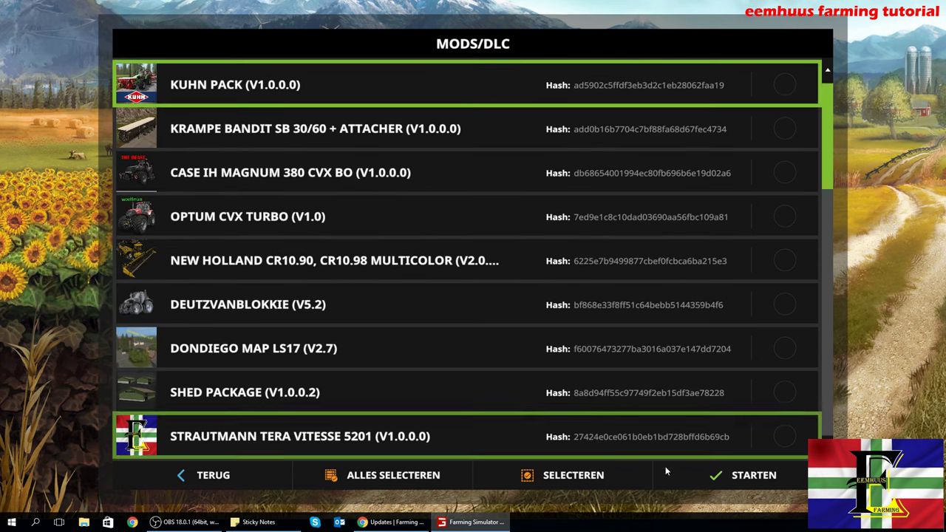
left_click(691, 473)
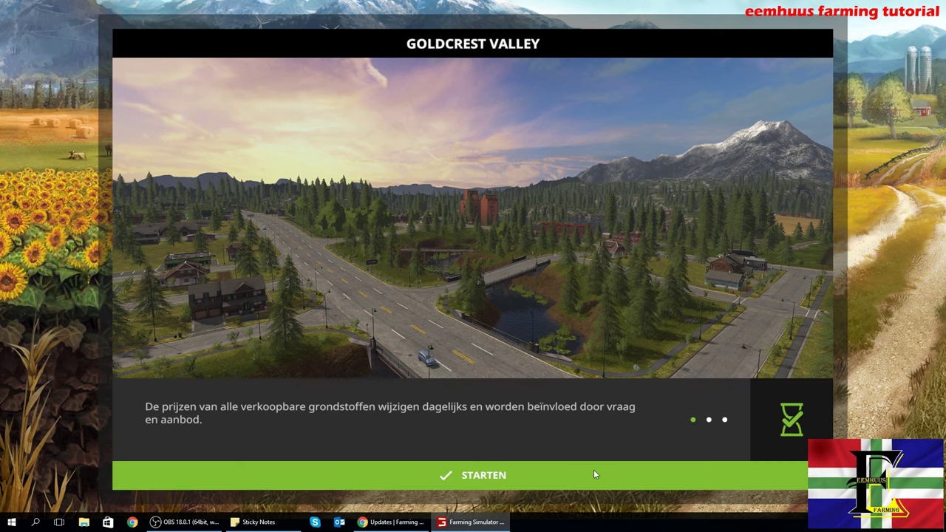
left_click(578, 482)
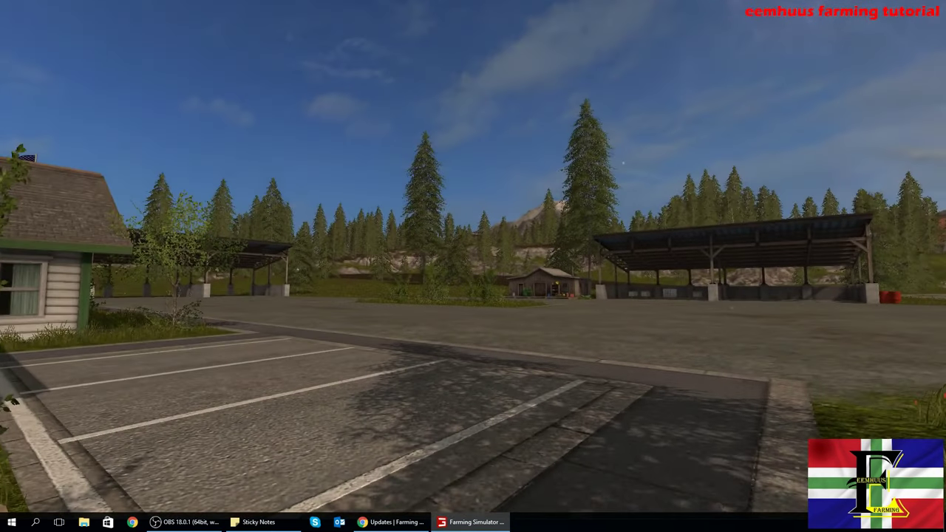
- Save the game over the existing savegame, leave the session and quit Farming Simulator 17 to the desktop
key("Escape")
left_click(738, 487)
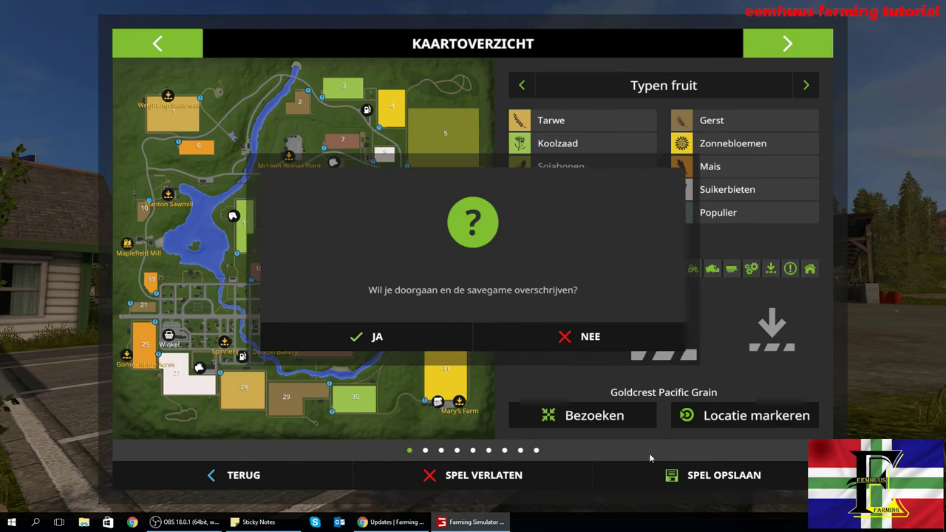
left_click(440, 333)
left_click(439, 472)
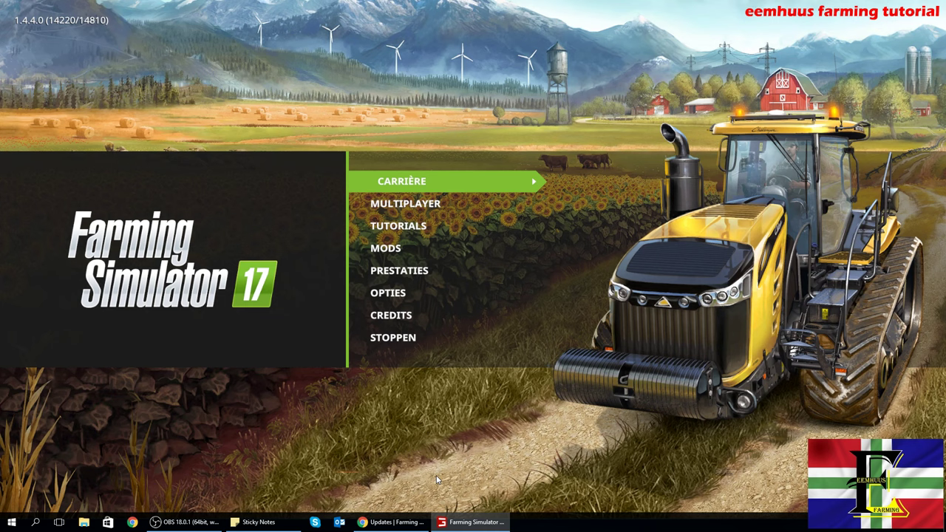
left_click(434, 344)
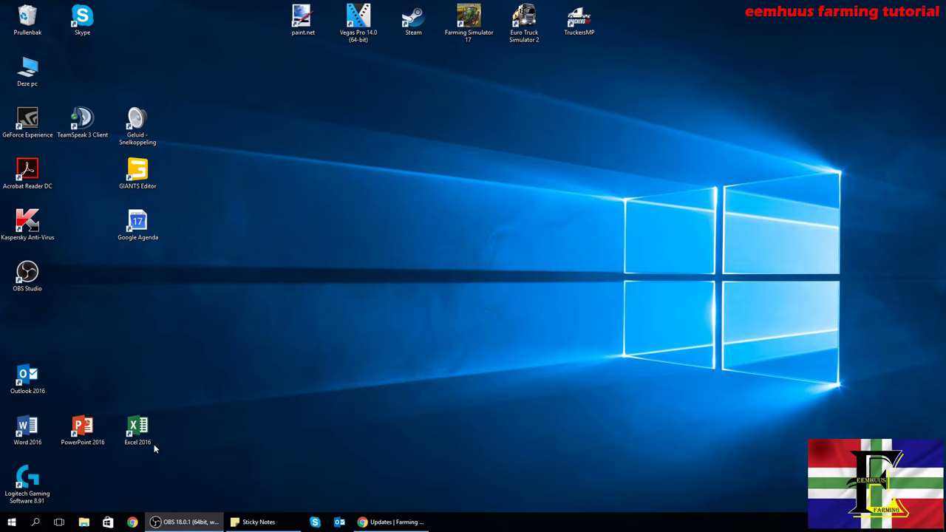
- In File Explorer, go to the savegame5 folder under Documents, My Games, FarmingSimulator2017
left_click(87, 523)
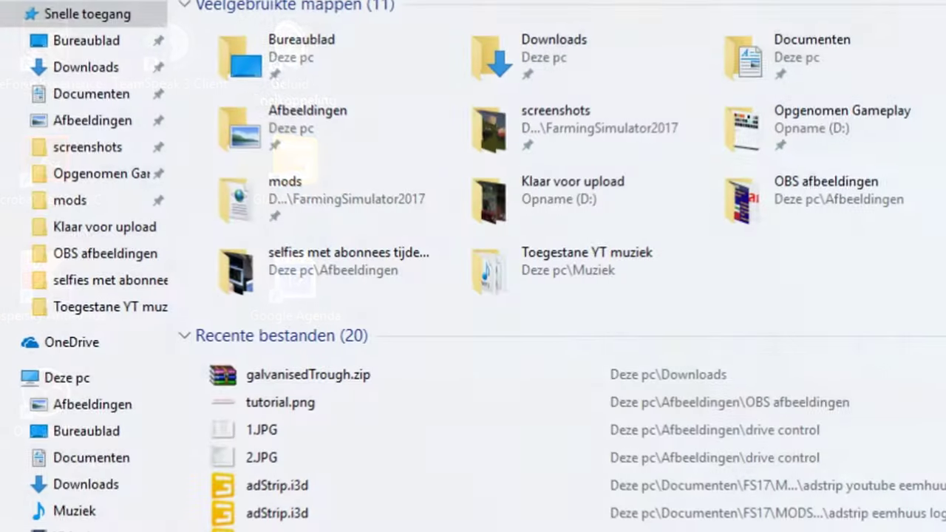
left_click(127, 459)
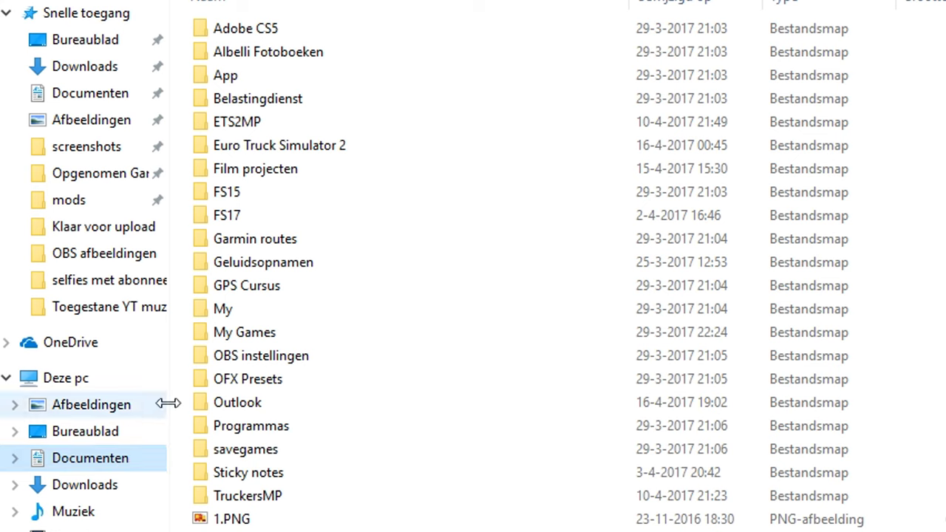
double_click(270, 336)
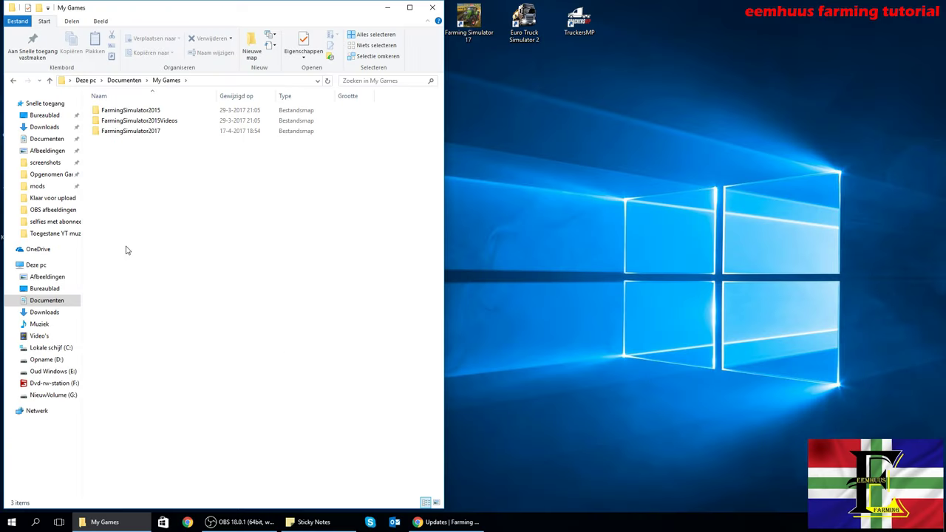
double_click(146, 131)
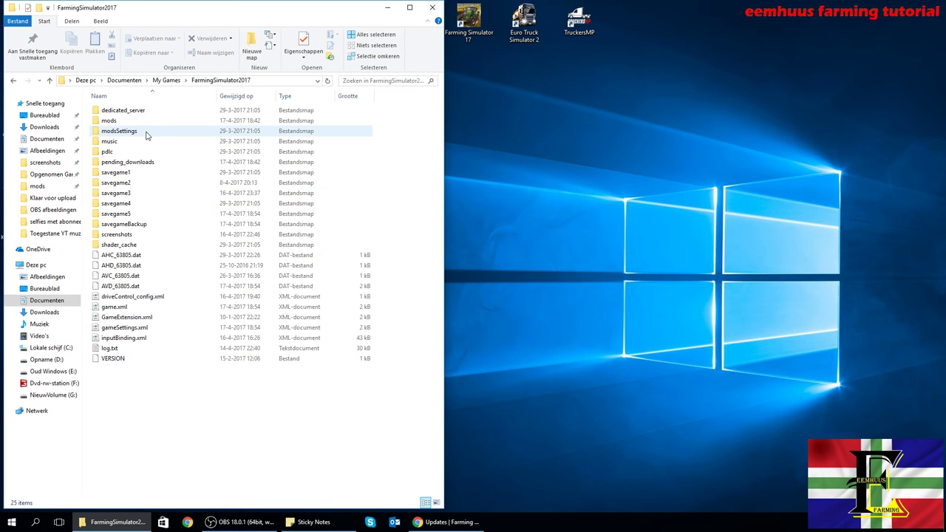
double_click(114, 214)
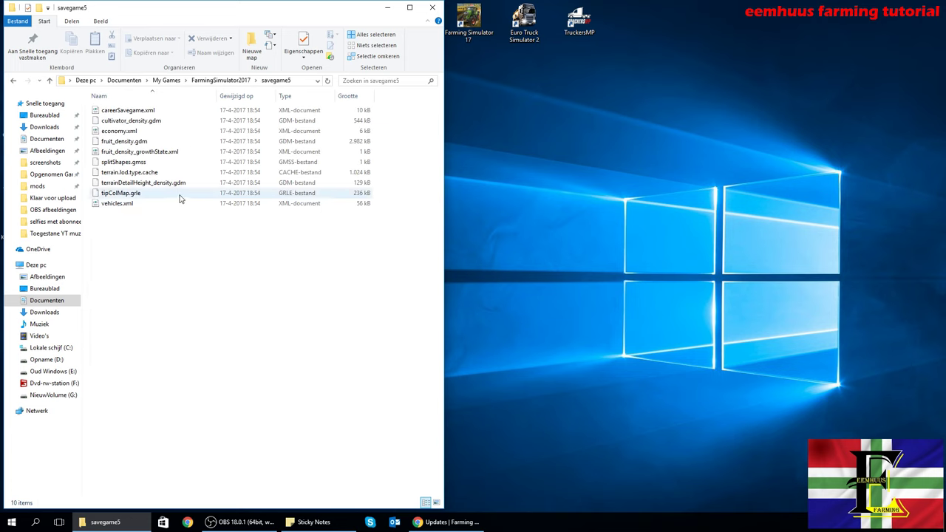
- Open careerSavegame.xml with Kladblok and find the "money" entry
right_click(142, 113)
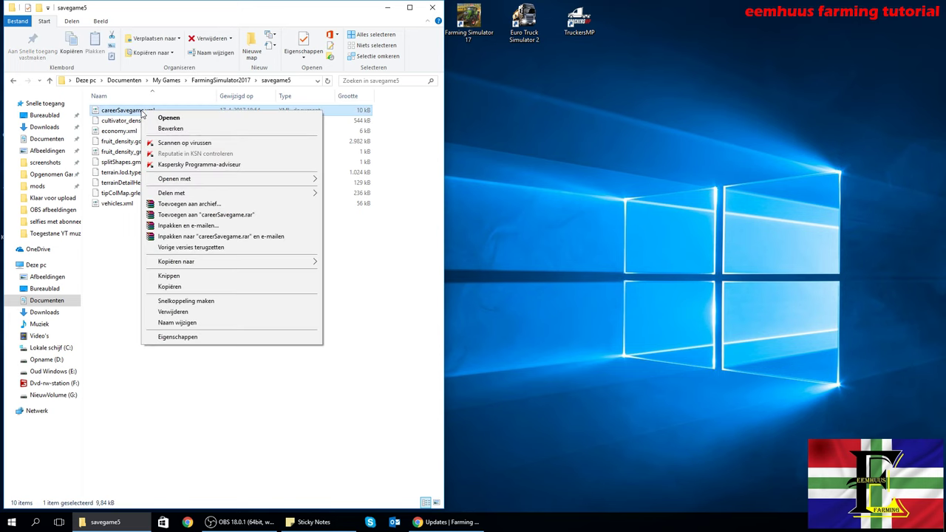
mouse_move(184, 185)
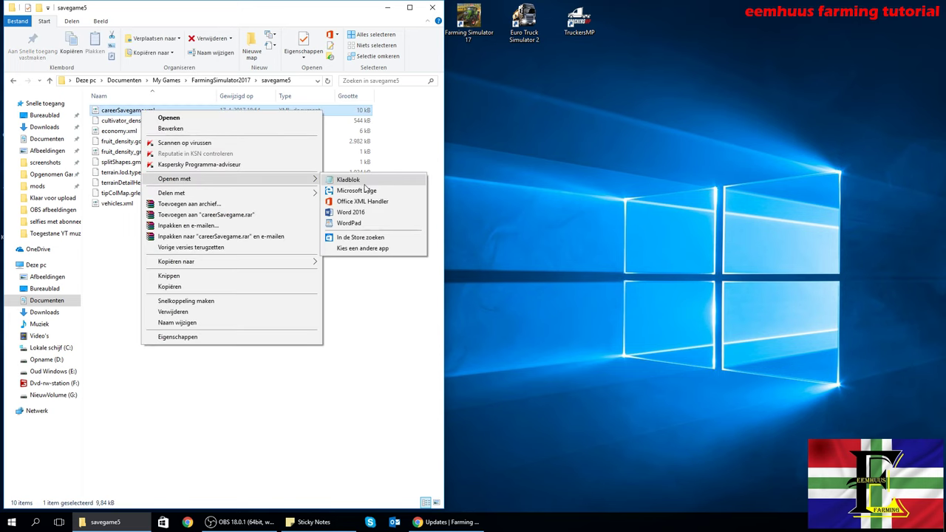
left_click(366, 183)
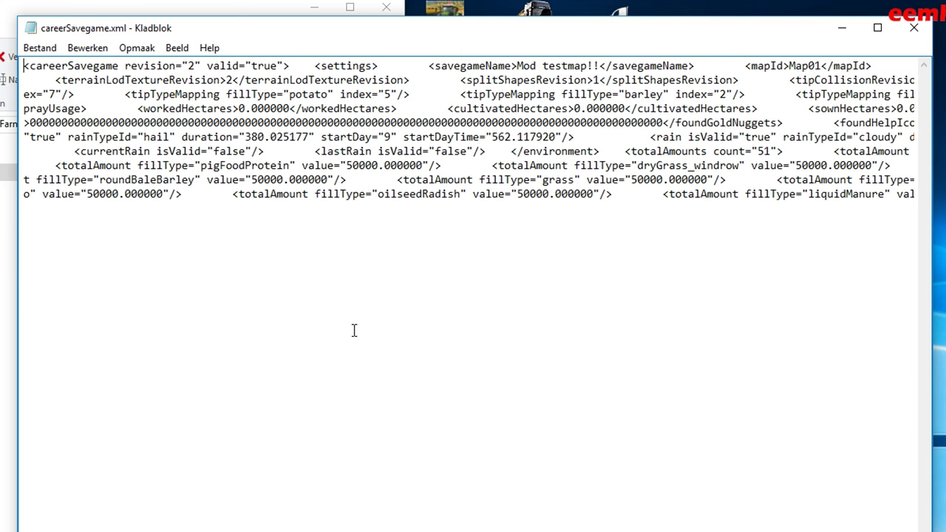
key("ctrl+f")
type("mone")
key("Return")
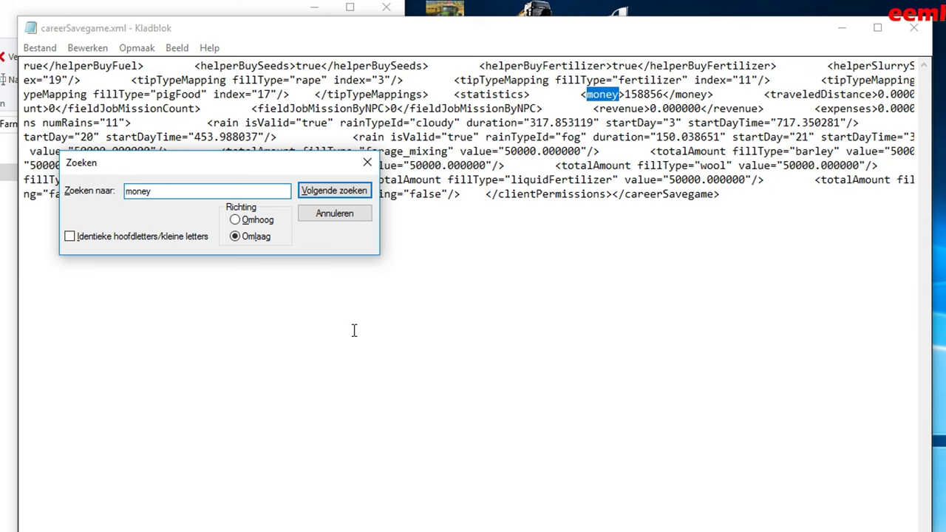
- Set the money value in careerSavegame.xml to 10000000, then close the search and the file, saving the changes
left_click(663, 93)
key("BackSpace")
key("BackSpace")
key("BackSpace")
key("BackSpace")
key("BackSpace")
key("BackSpace")
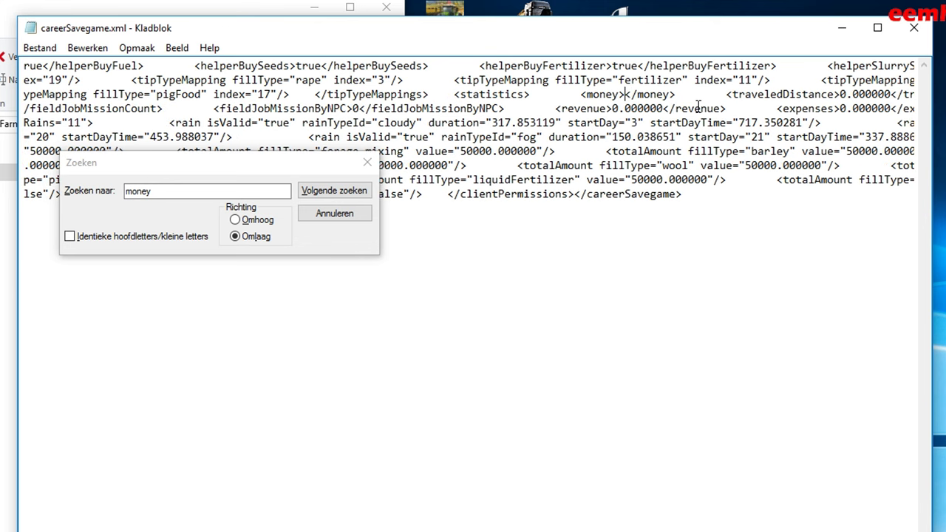
type("10000000")
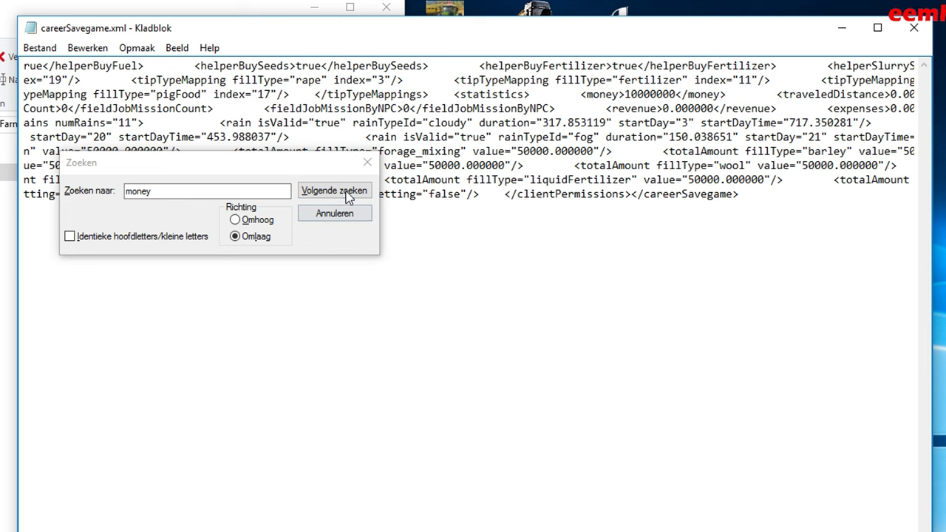
left_click(366, 161)
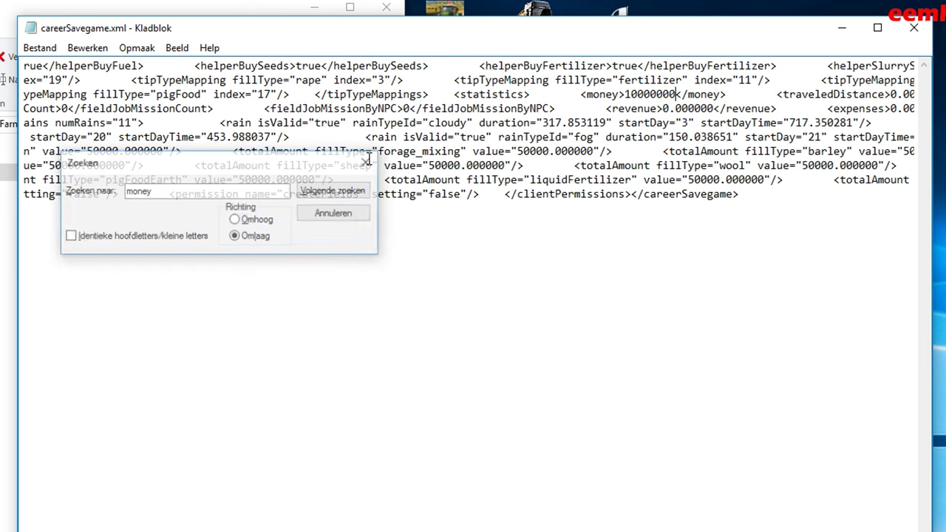
left_click(924, 33)
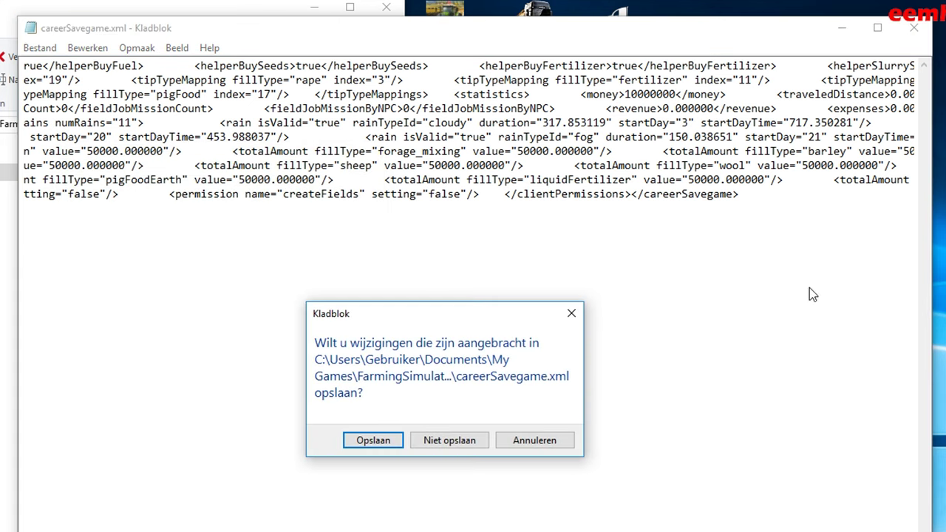
left_click(360, 441)
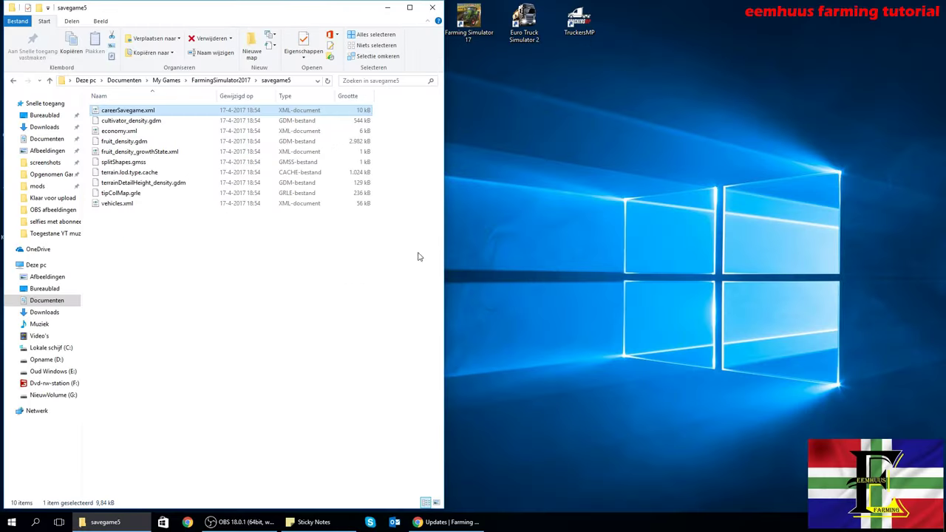
- Close the savegame5 folder, launch Farming Simulator 17 and open the career savegame selection
left_click(435, 10)
double_click(468, 23)
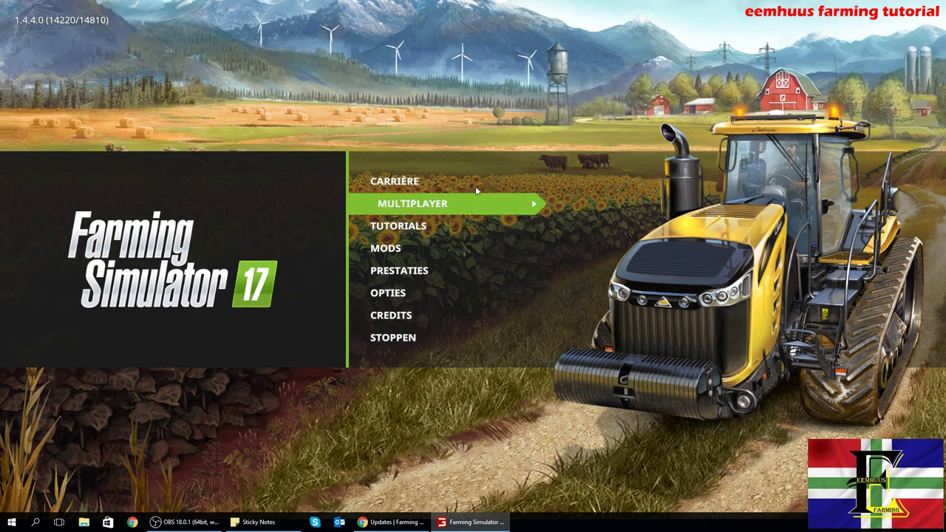
left_click(471, 178)
scroll(543, 220, "down", 2)
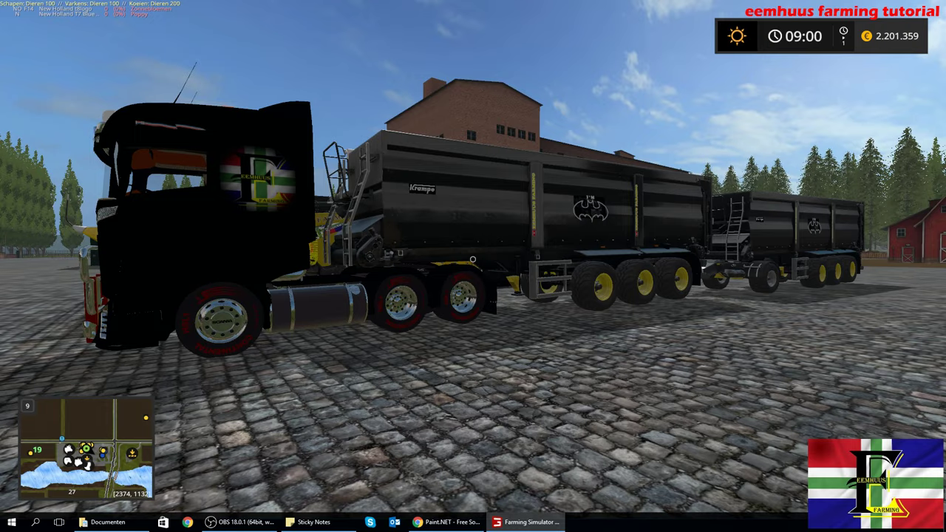
- Walk around the black Scania truck and its Krampe trailers and capture them in in-game screenshots
key("d")
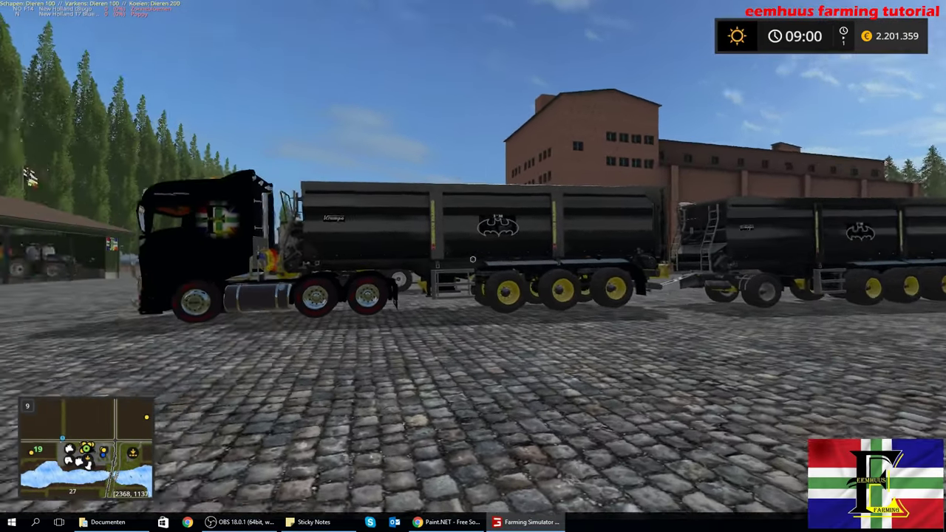
key("w")
key("d")
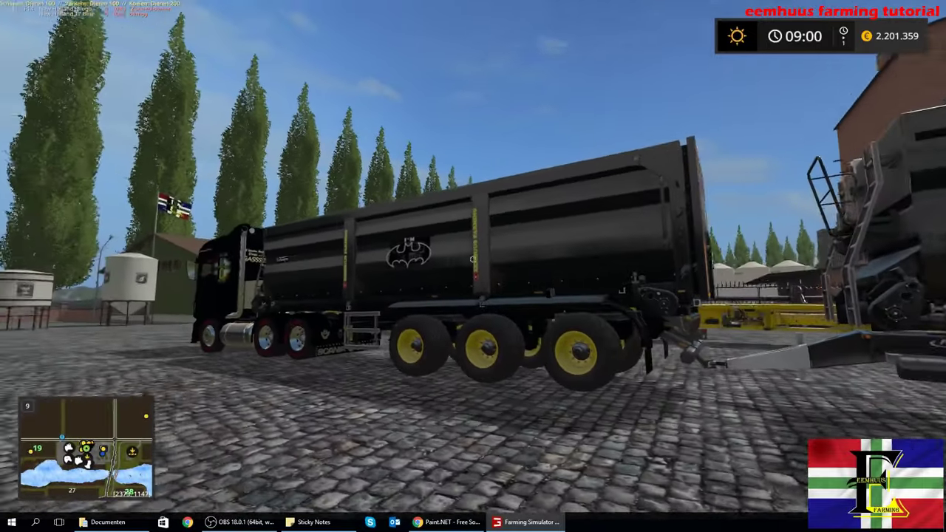
key("s")
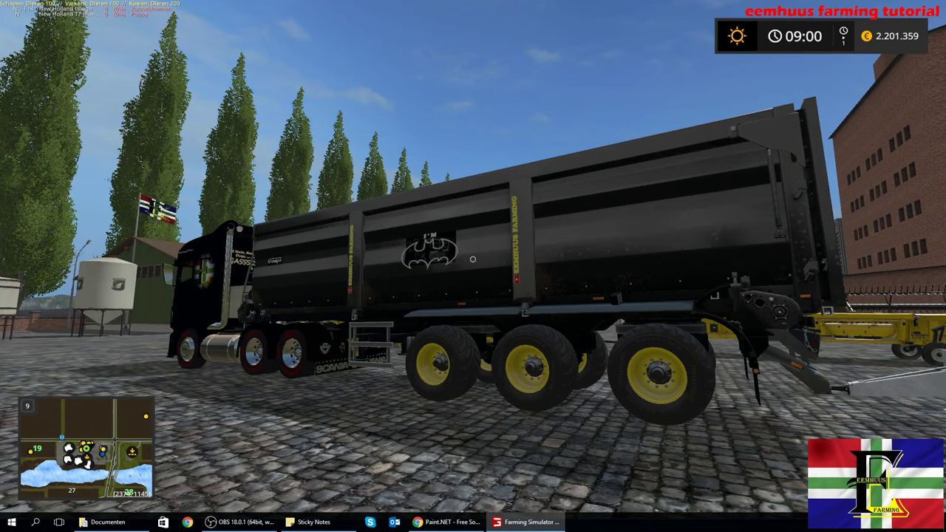
key("w")
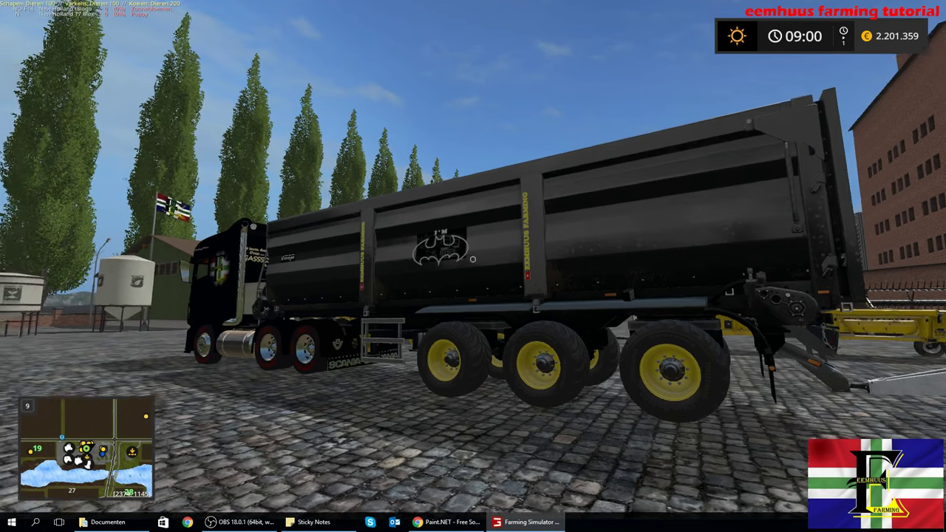
- Walk over to the green machinery shed with the farm flags and capture it in an in-game screenshot
key("w")
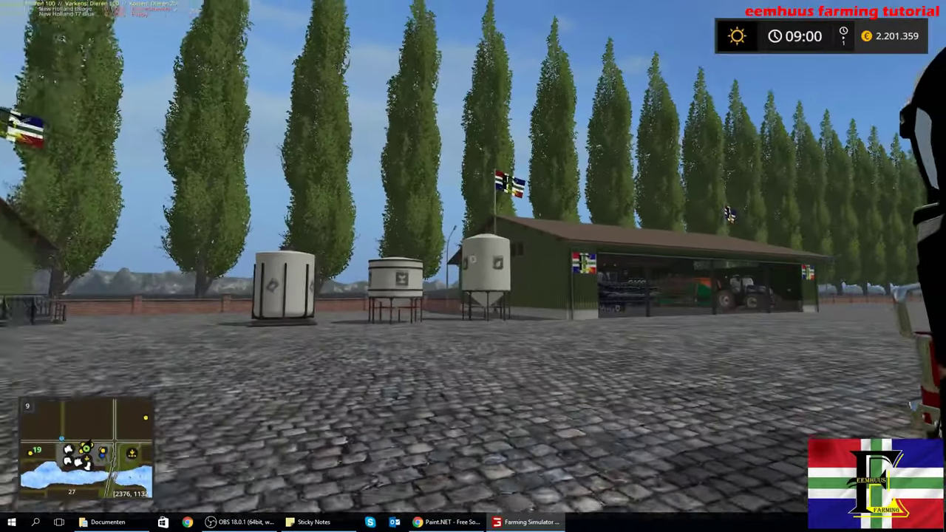
key("w")
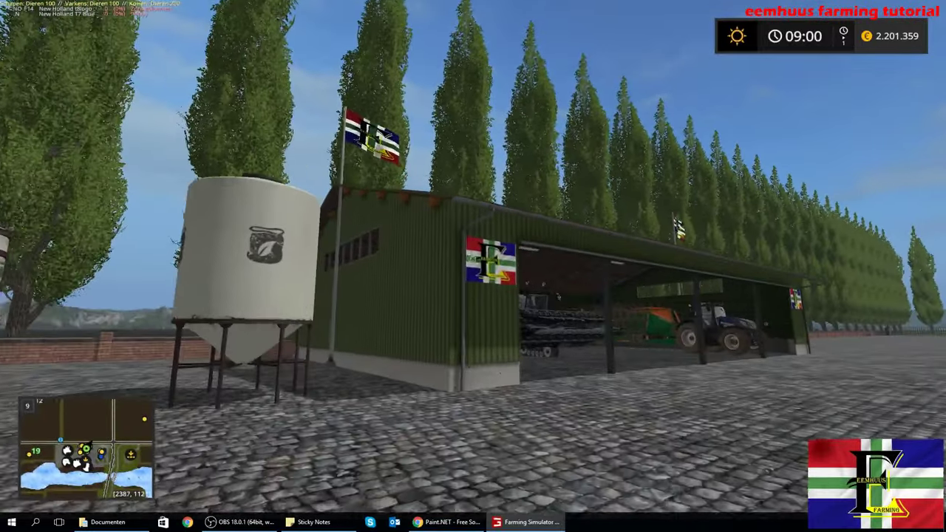
key("w")
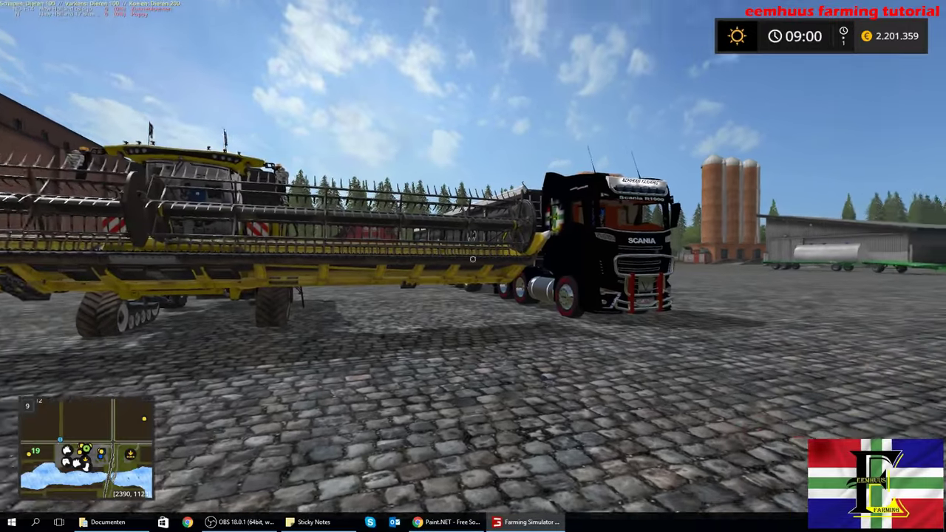
key("w")
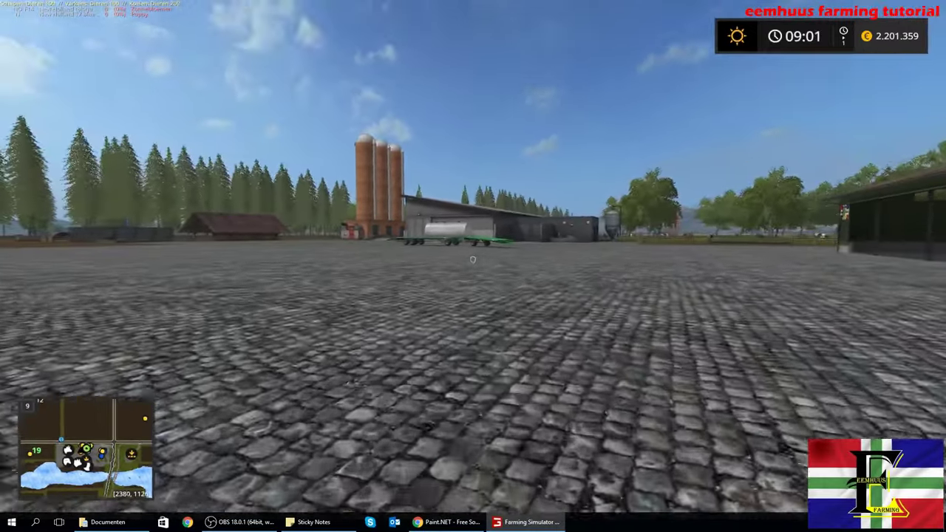
key("w")
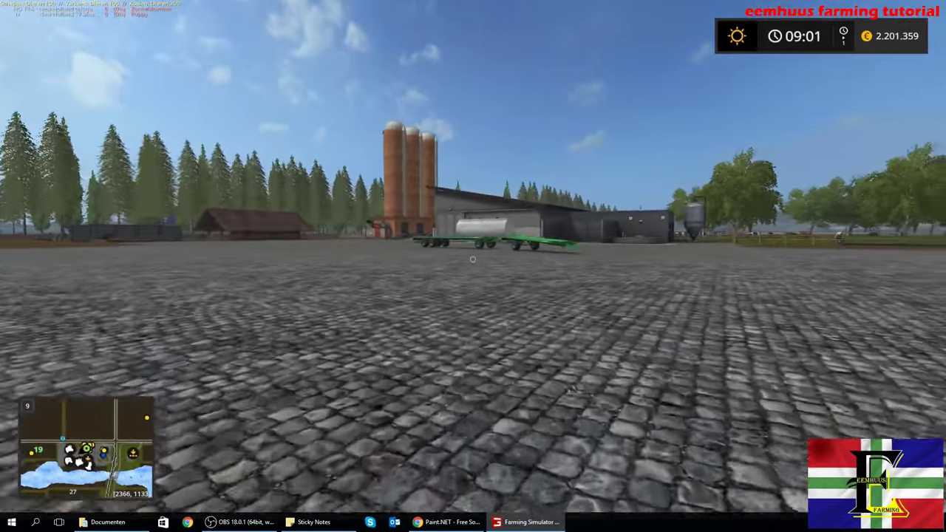
key("w")
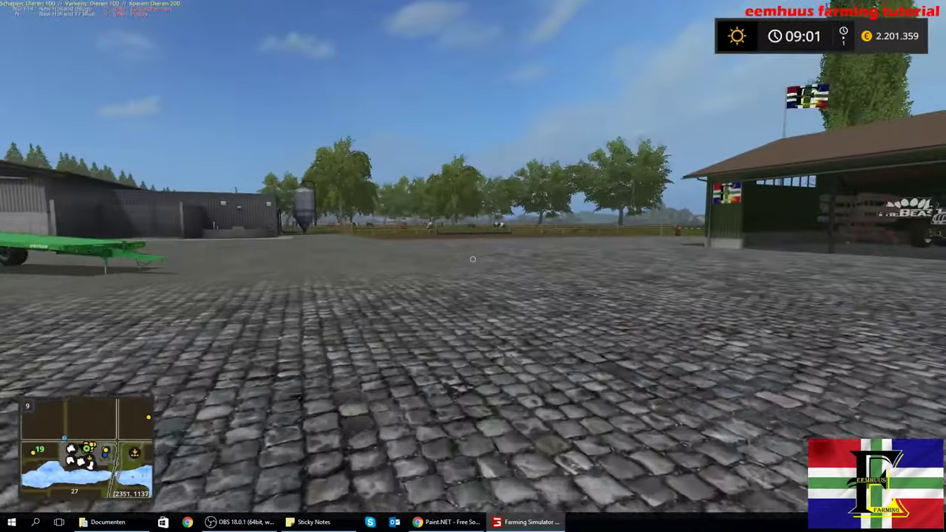
key("w")
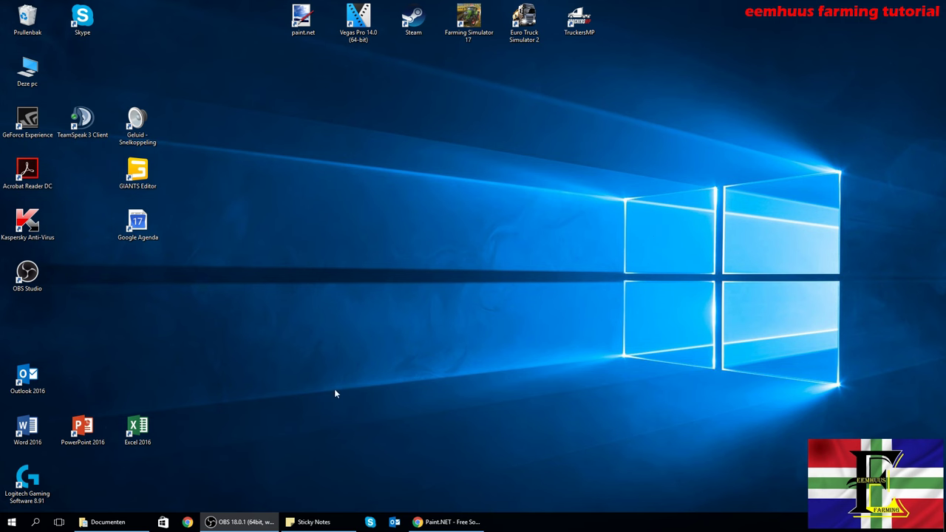
- In File Explorer, open the screenshots folder under My Games, FarmingSimulator2017, and go to the newest images
left_click(107, 522)
double_click(138, 226)
double_click(148, 132)
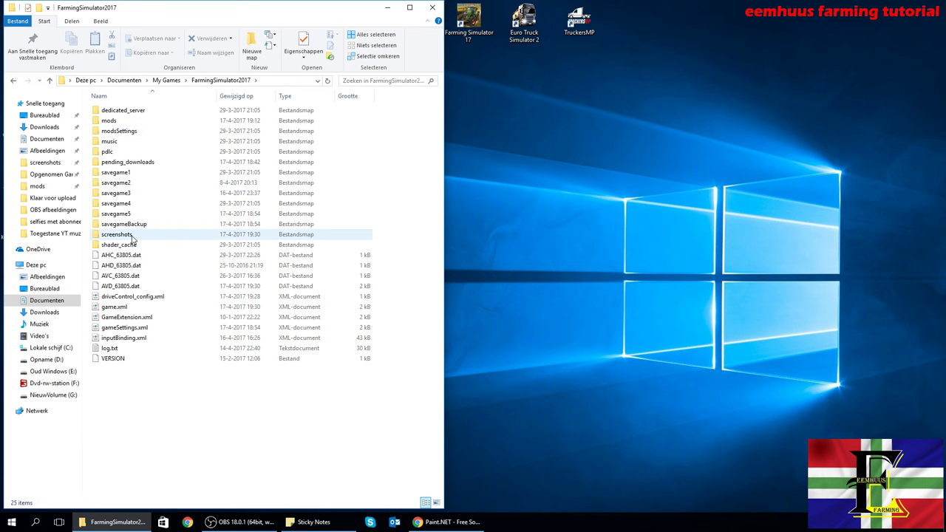
double_click(117, 235)
scroll(293, 303, "down", 3)
scroll(292, 304, "down", 10)
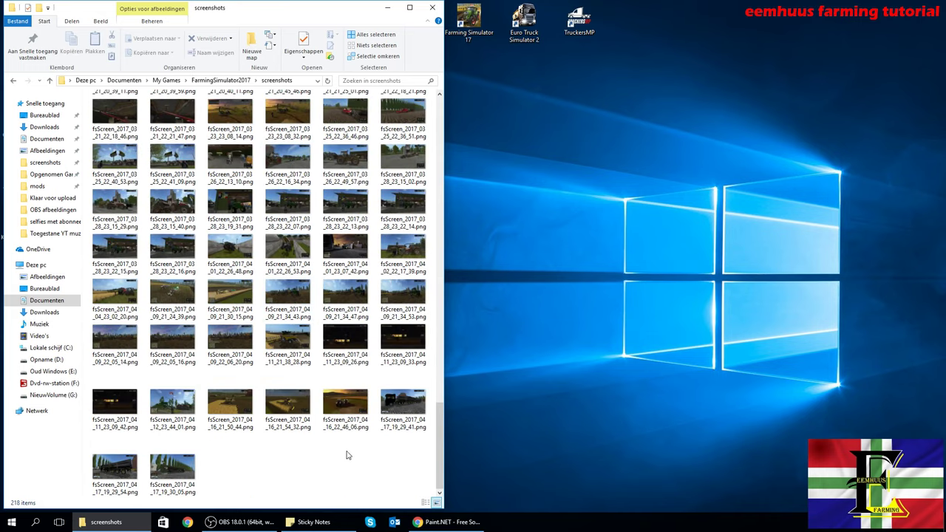
- View the three newest screenshots of the truck, trailer and shed one by one in paint.net, closing each again
double_click(409, 409)
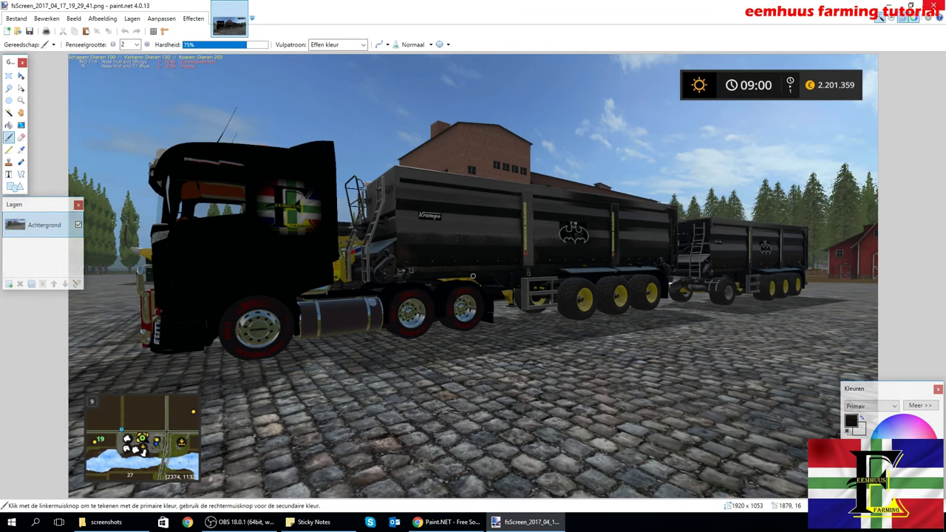
left_click(934, 7)
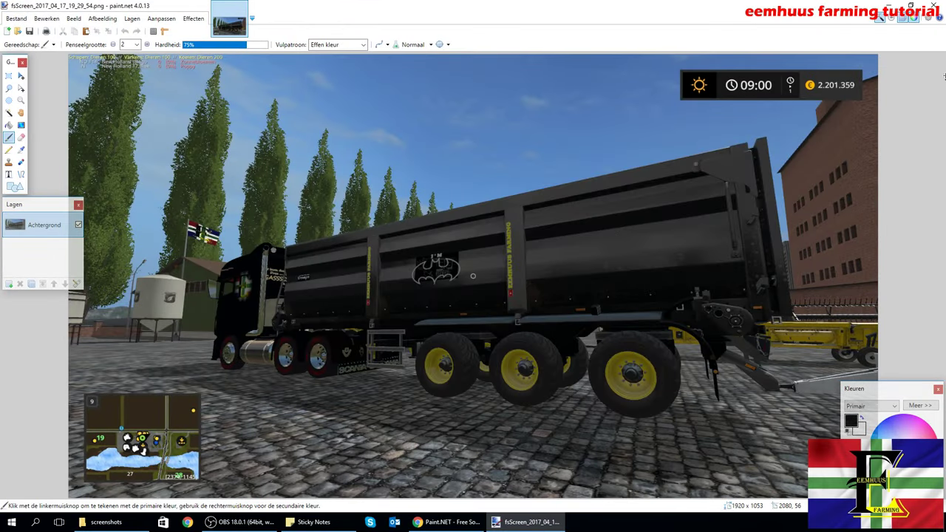
left_click(938, 6)
double_click(177, 465)
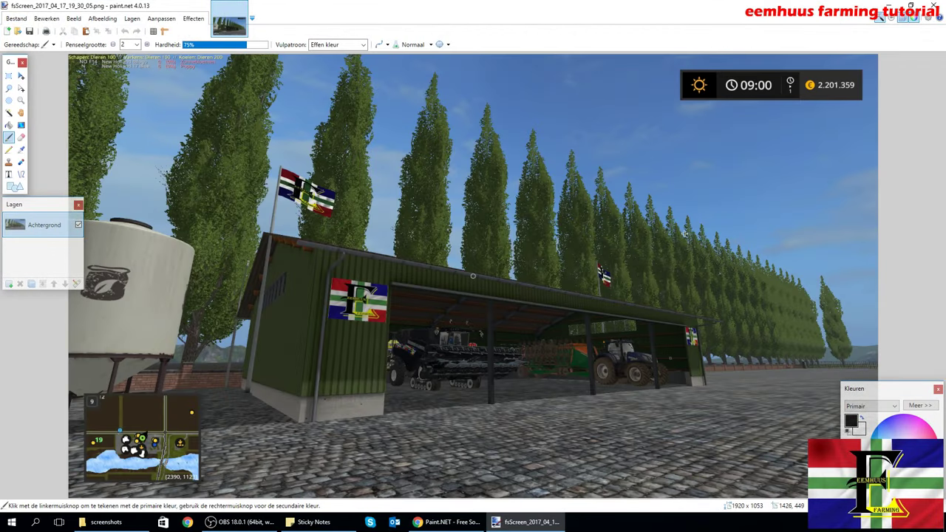
left_click(938, 6)
scroll(265, 437, "down", 1)
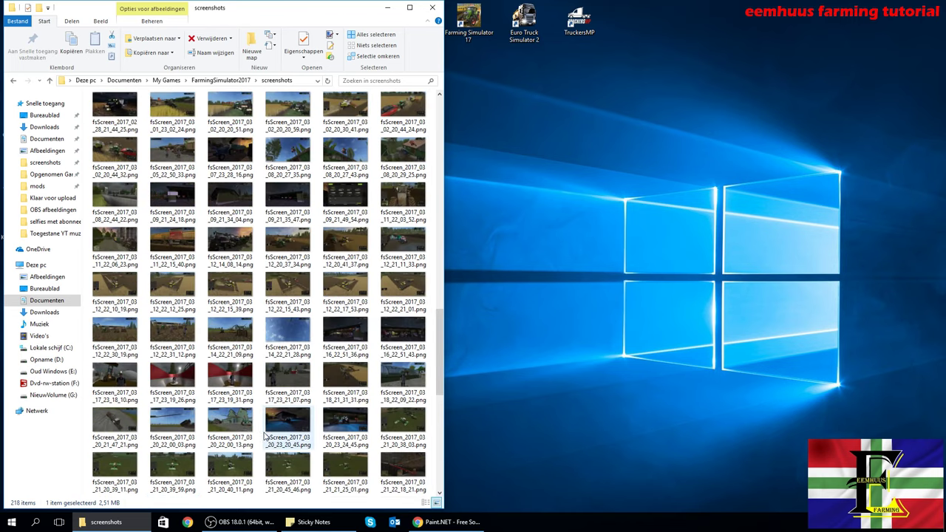
- Return from the screenshots folder to Documents, My Games, FarmingSimulator2017
left_click(64, 301)
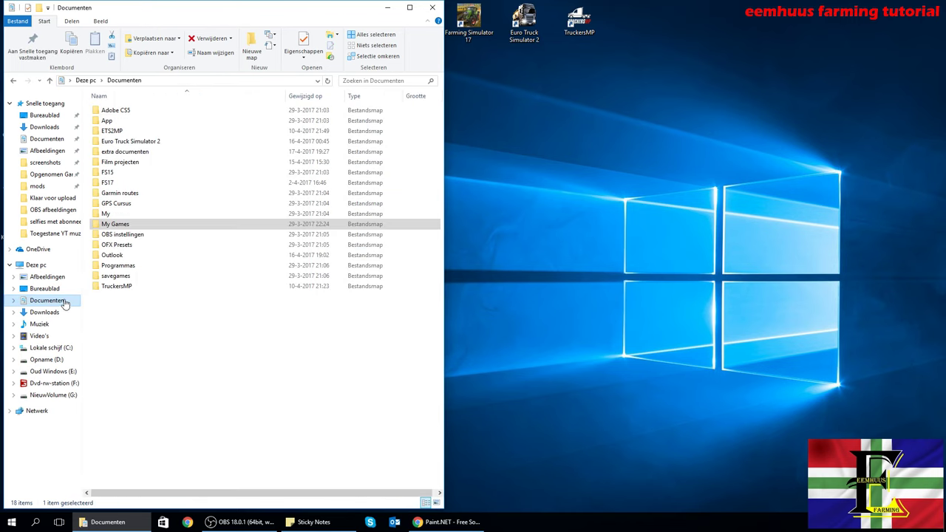
double_click(140, 225)
double_click(156, 131)
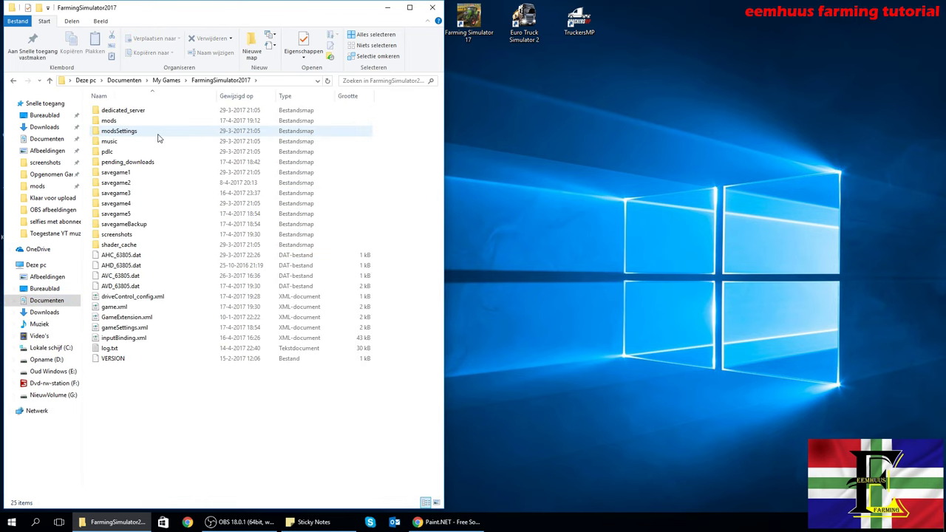